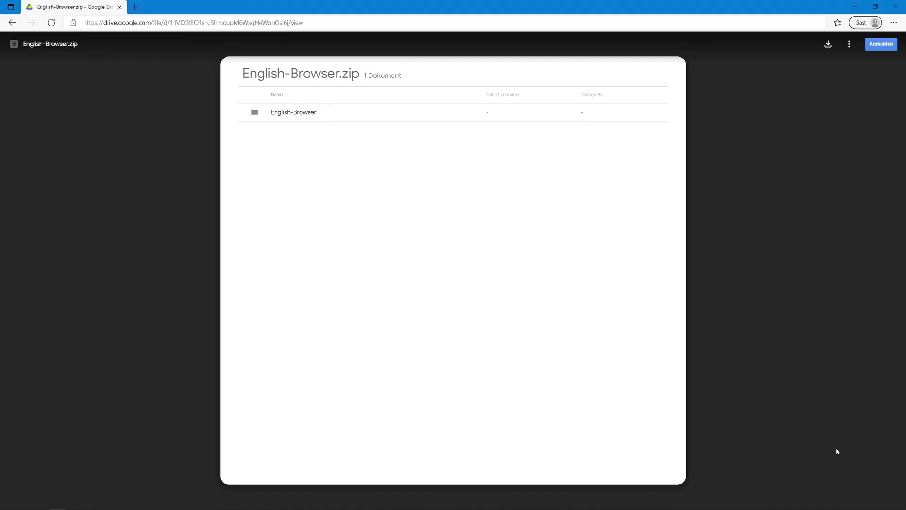
Step: Download English-Browser.zip from Google Drive, bypassing the 'cannot scan for viruses' warning
{"action": "left_click", "coordinate": [828, 44]}
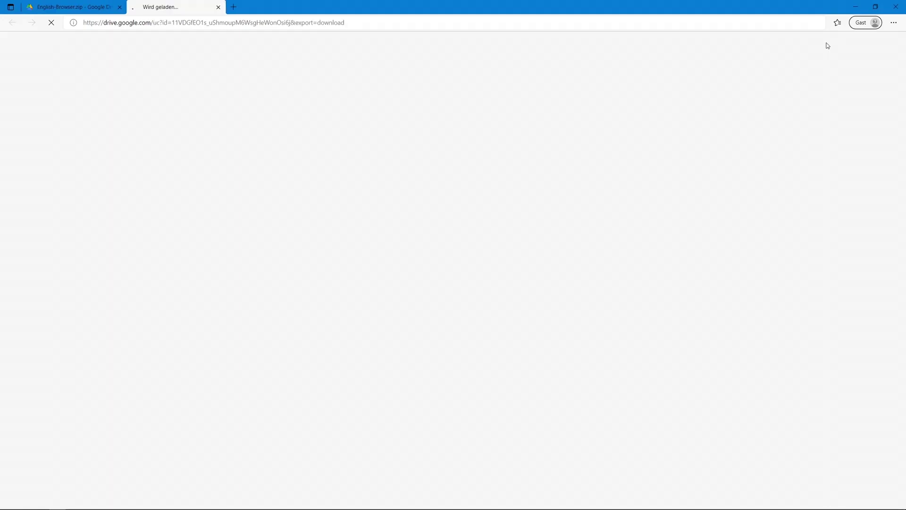
{"action": "left_click", "coordinate": [392, 128]}
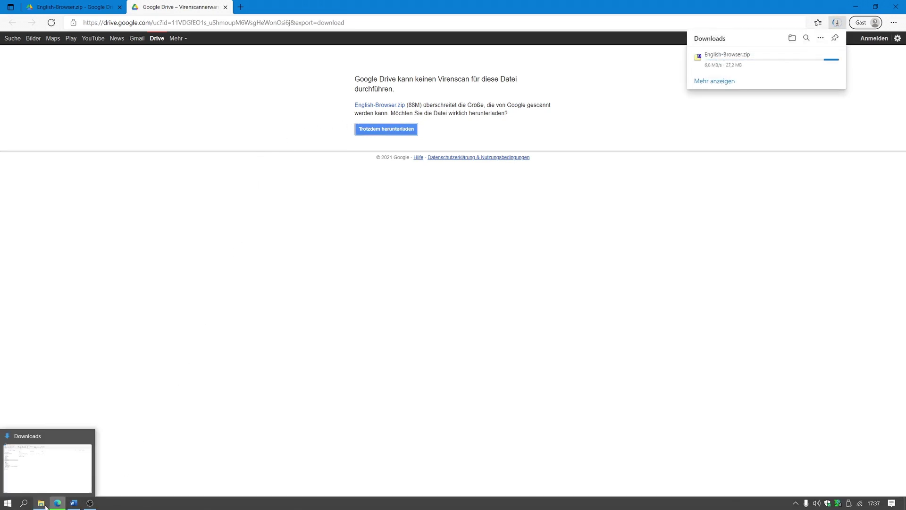
Step: Check the USB drive's properties from the Downloads window
{"action": "left_click", "coordinate": [47, 507]}
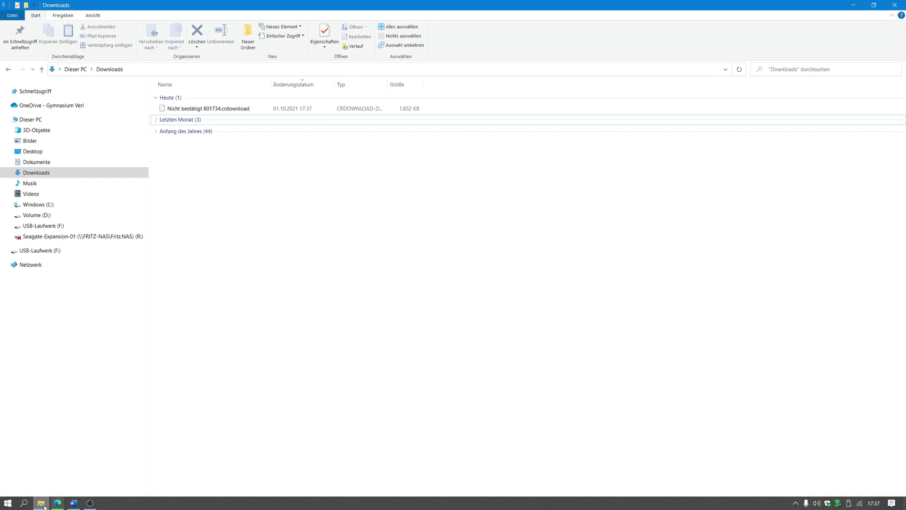
{"action": "right_click", "coordinate": [45, 254]}
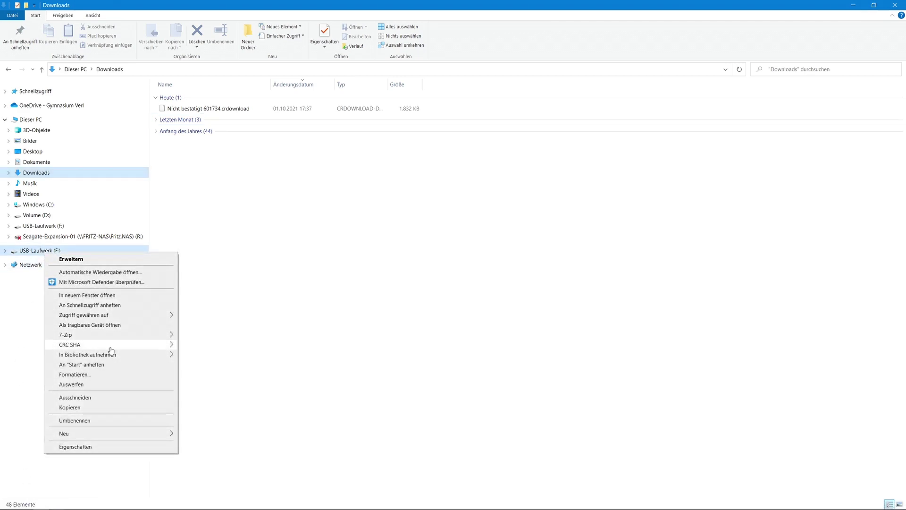
{"action": "left_click", "coordinate": [75, 446]}
{"action": "left_click_drag", "start_coordinate": [136, 293], "coordinate": [144, 187]}
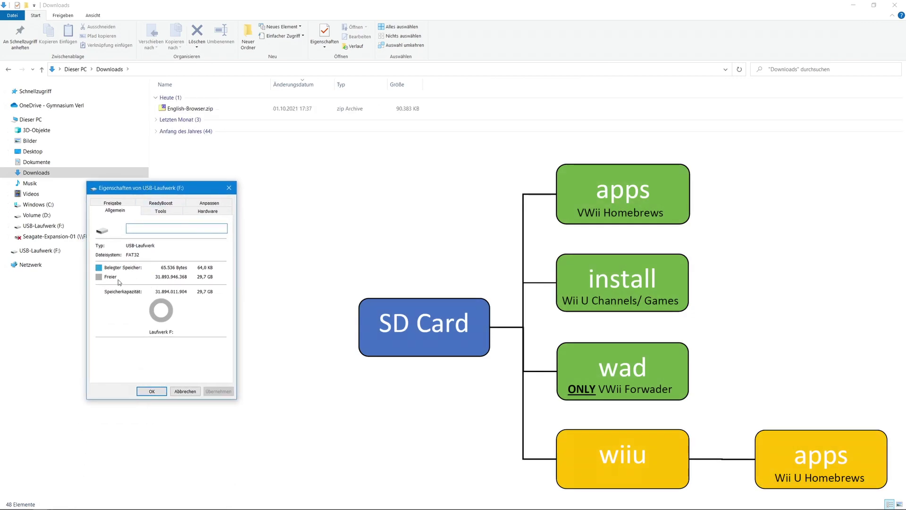
{"action": "left_click", "coordinate": [151, 391]}
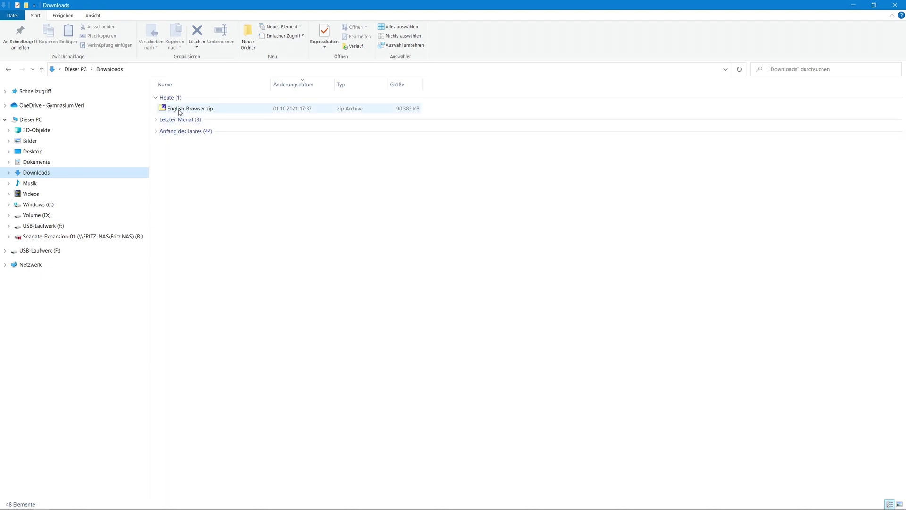
Step: Extract English-Browser.zip with 7-Zip
{"action": "right_click", "coordinate": [179, 112]}
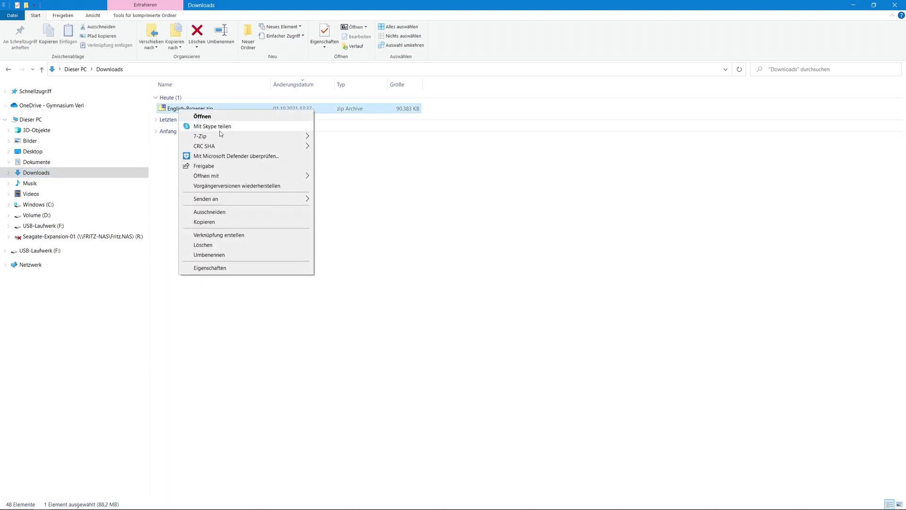
{"action": "mouse_move", "coordinate": [217, 137]}
{"action": "left_click", "coordinate": [366, 177]}
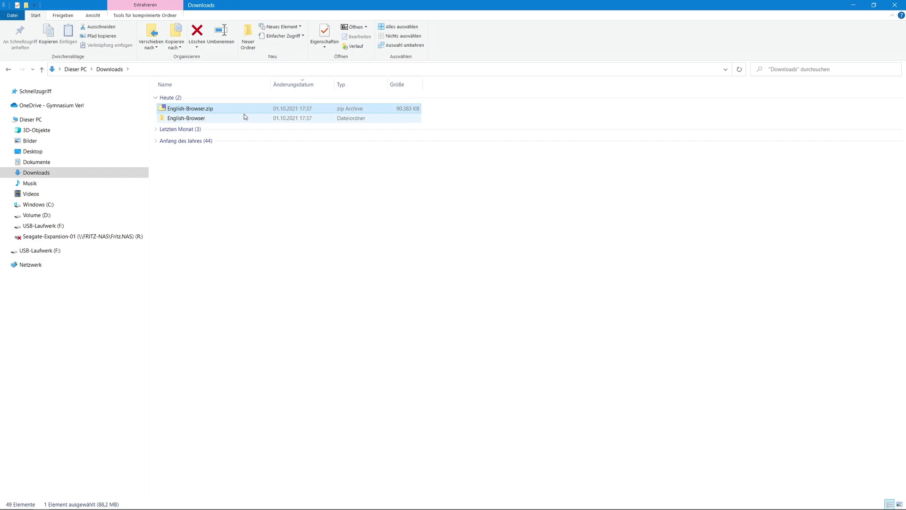
Step: Move all seven items from English-Browser > SD Card onto USB-Laufwerk (F:)
{"action": "left_click", "coordinate": [244, 113]}
{"action": "double_click", "coordinate": [244, 113]}
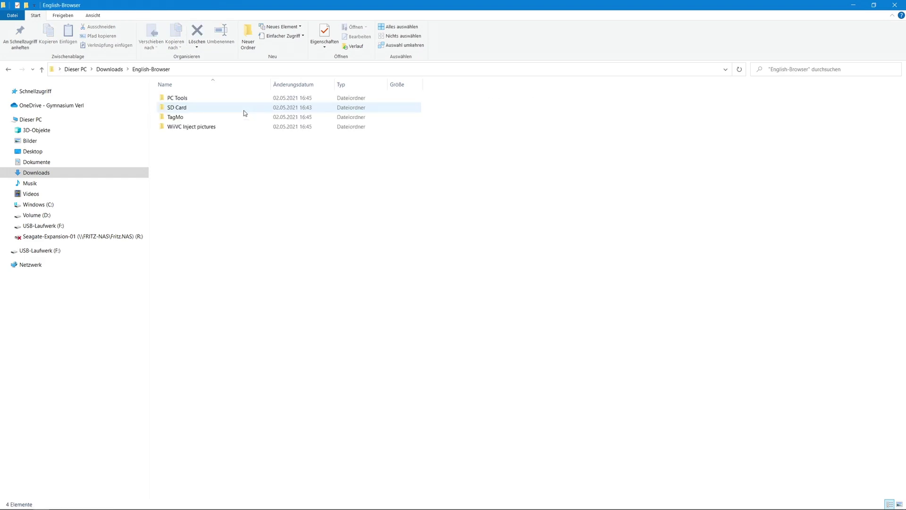
{"action": "double_click", "coordinate": [244, 109]}
{"action": "left_click_drag", "start_coordinate": [236, 194], "coordinate": [213, 96]}
{"action": "right_click", "coordinate": [214, 96]}
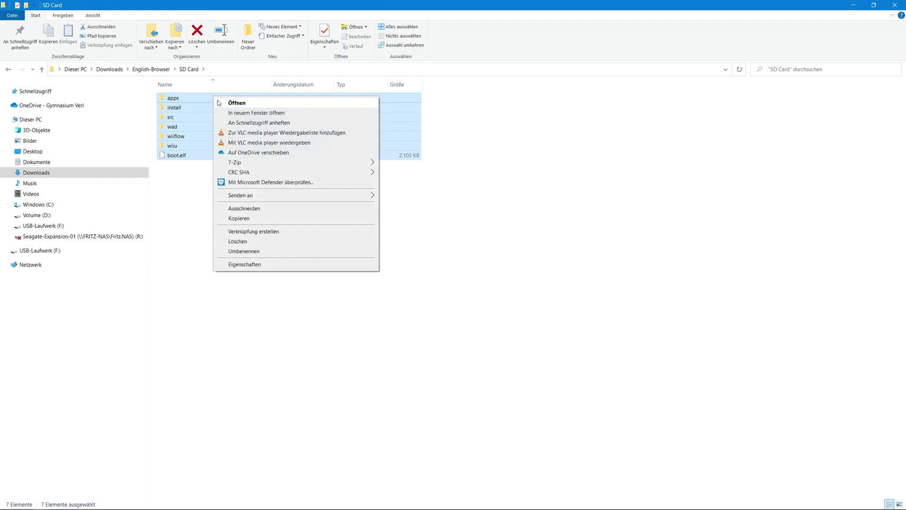
{"action": "left_click", "coordinate": [248, 212]}
{"action": "left_click", "coordinate": [54, 251]}
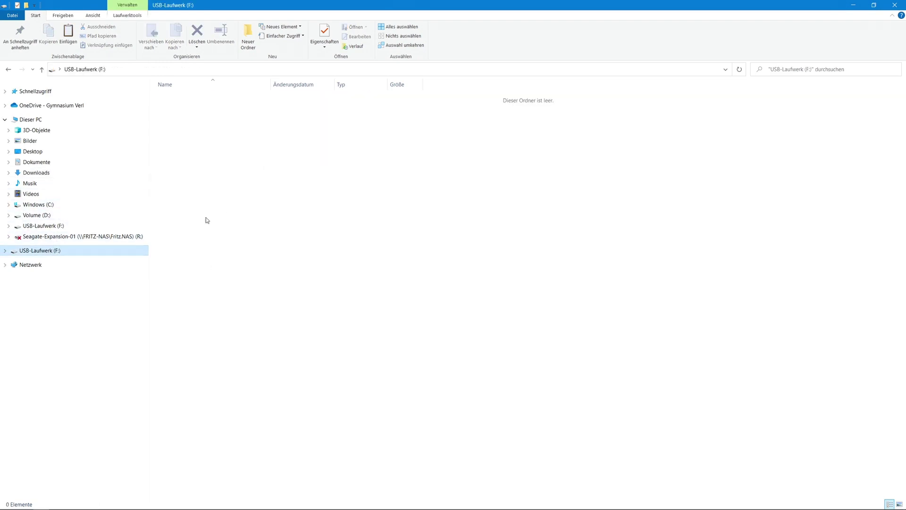
{"action": "right_click", "coordinate": [245, 194]}
{"action": "left_click", "coordinate": [276, 260]}
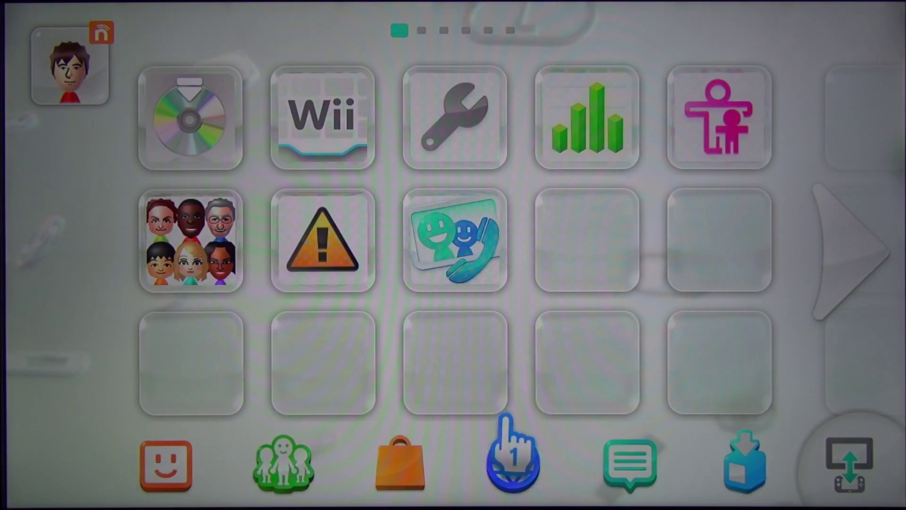
{"action": "left_click", "coordinate": [515, 460]}
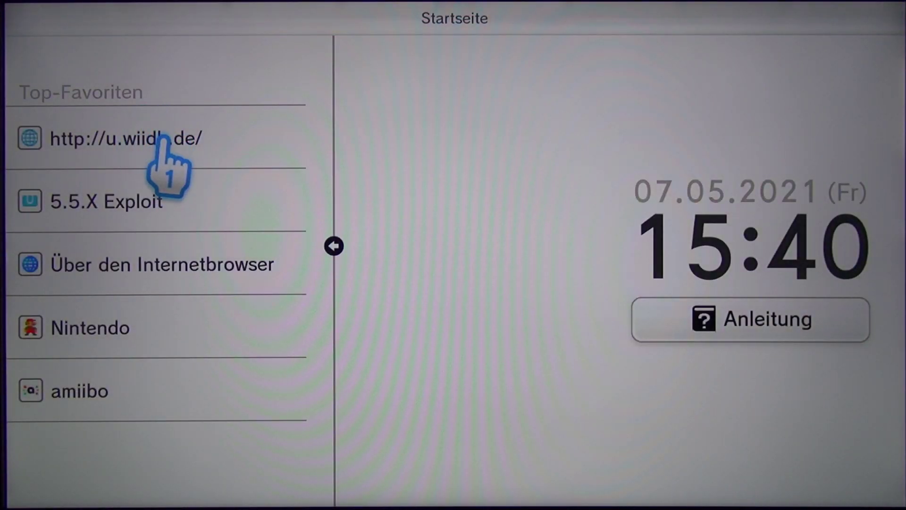
{"action": "left_click", "coordinate": [110, 135]}
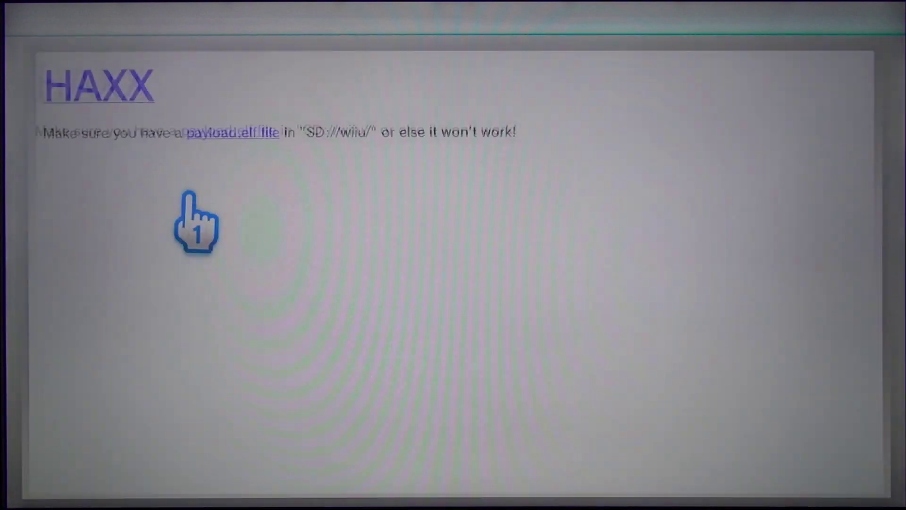
{"action": "left_click", "coordinate": [71, 71]}
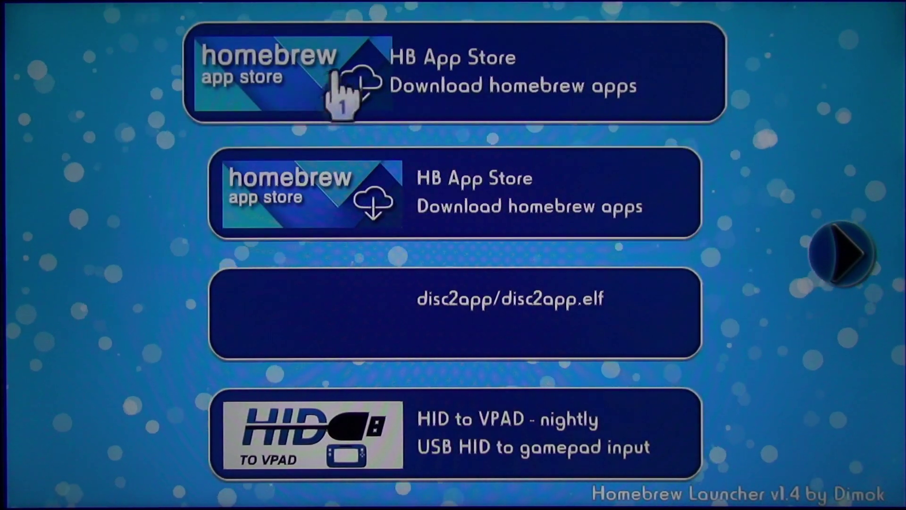
{"action": "left_click", "coordinate": [352, 80]}
{"action": "left_click", "coordinate": [295, 448]}
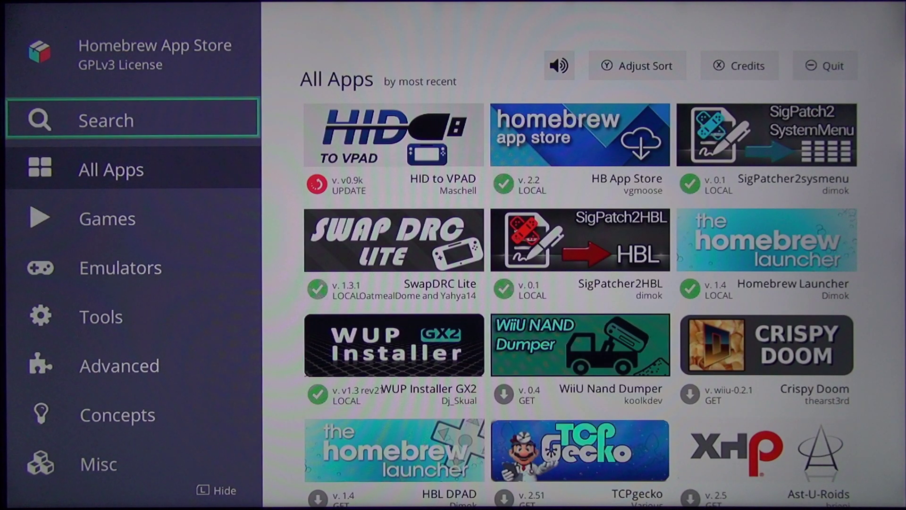
{"action": "key", "text": "Right"}
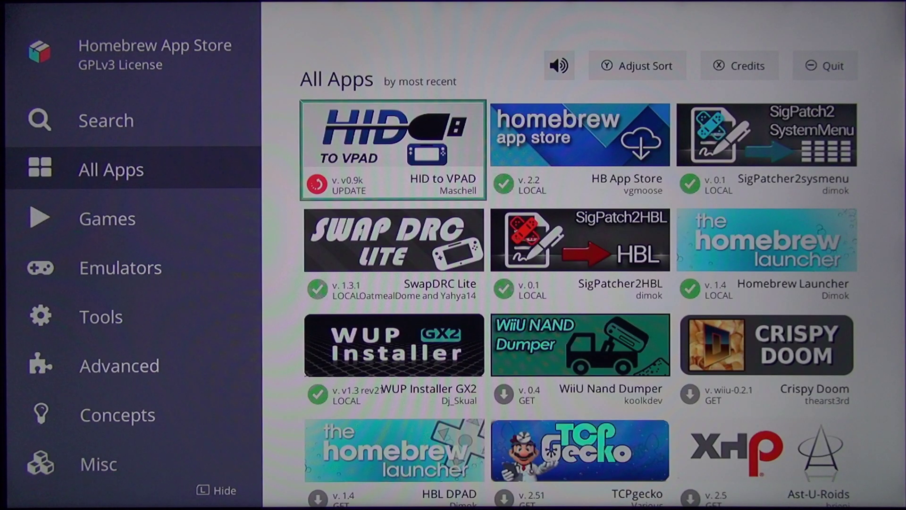
{"action": "key", "text": "minus"}
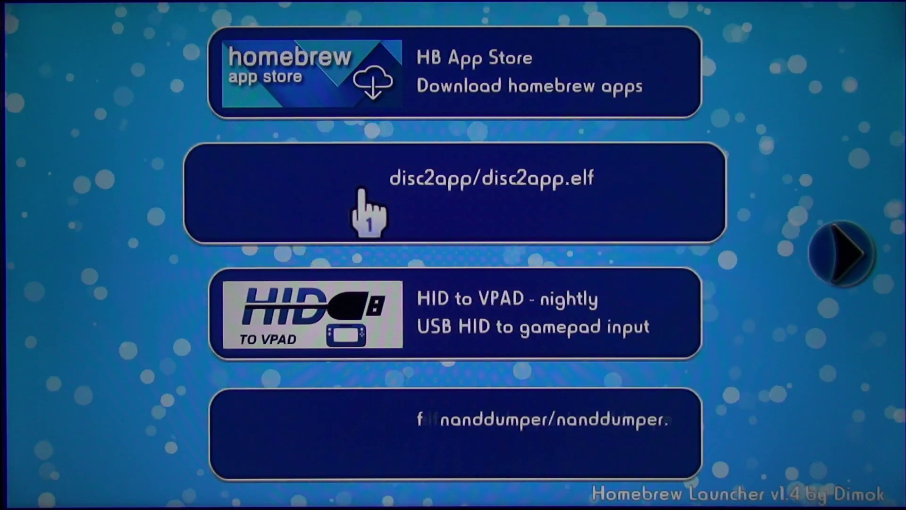
Step: Load disc2app and select the dump destination with the A button
{"action": "left_click", "coordinate": [366, 170]}
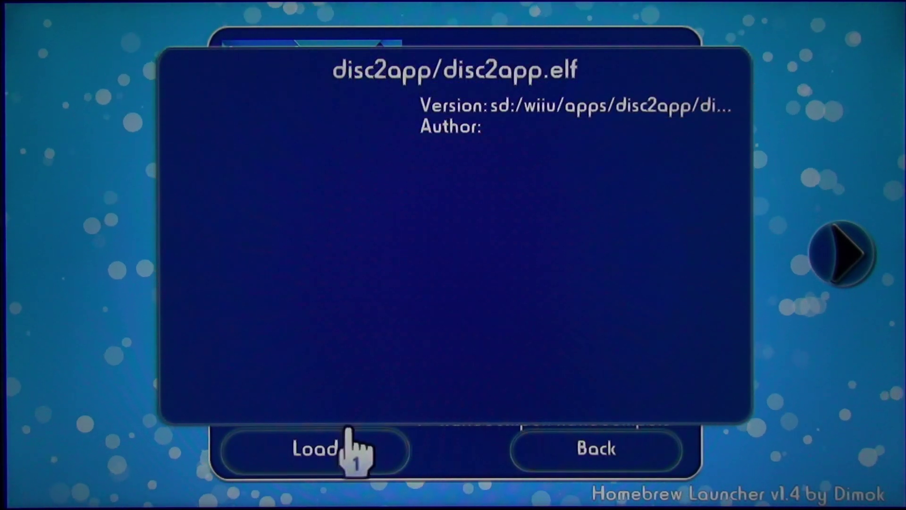
{"action": "left_click", "coordinate": [348, 447]}
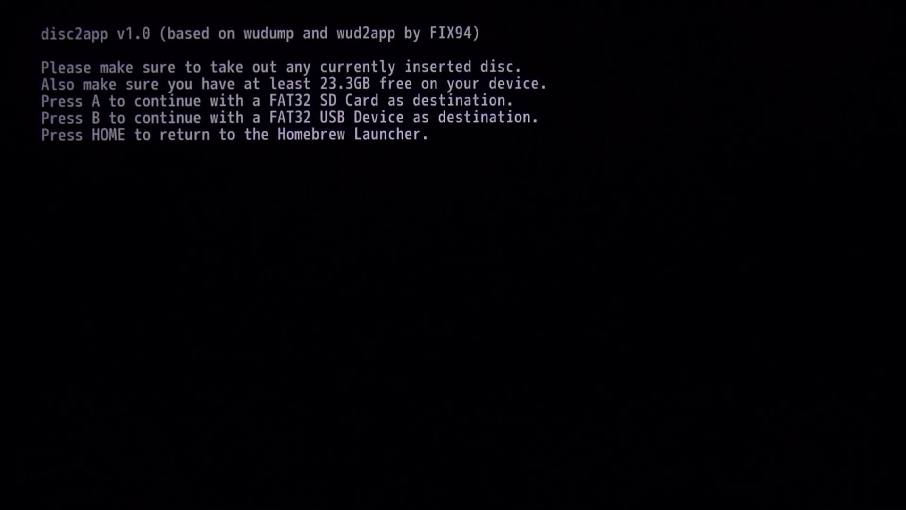
{"action": "key", "text": "a"}
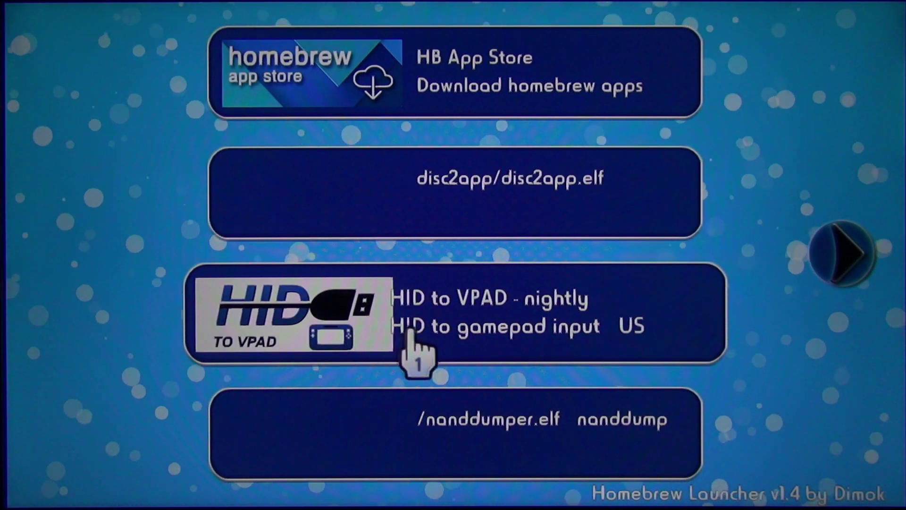
Step: Load HID to VPAD, connect the DualShock 4 as controller 2, then disconnect and close the client
{"action": "left_click", "coordinate": [409, 331]}
{"action": "left_click", "coordinate": [343, 442]}
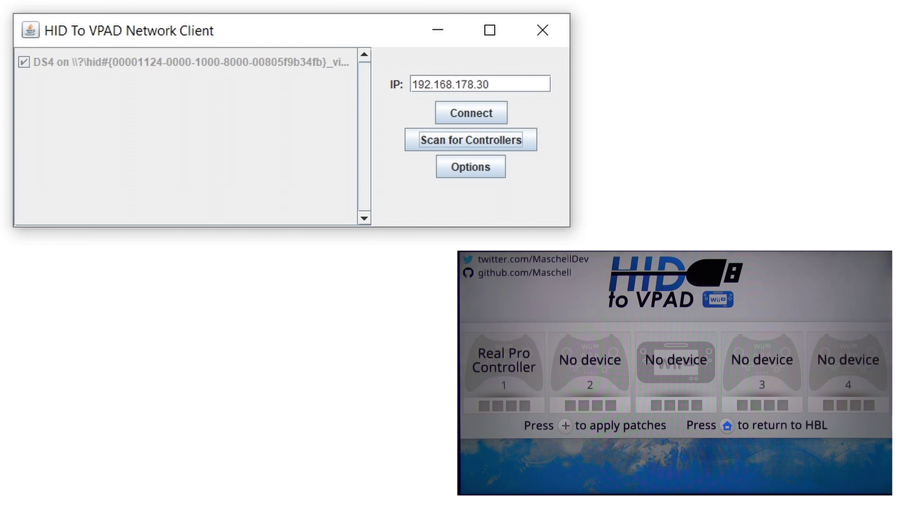
{"action": "left_click", "coordinate": [479, 113]}
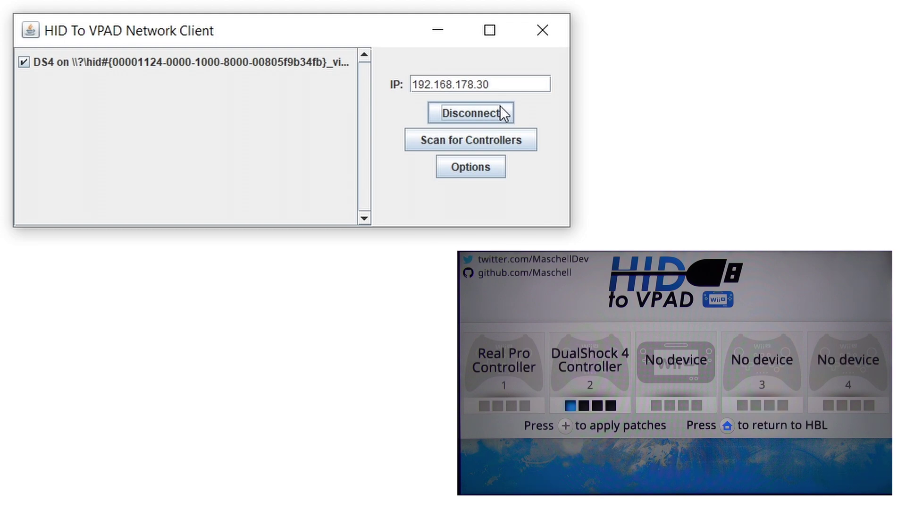
{"action": "left_click", "coordinate": [464, 111]}
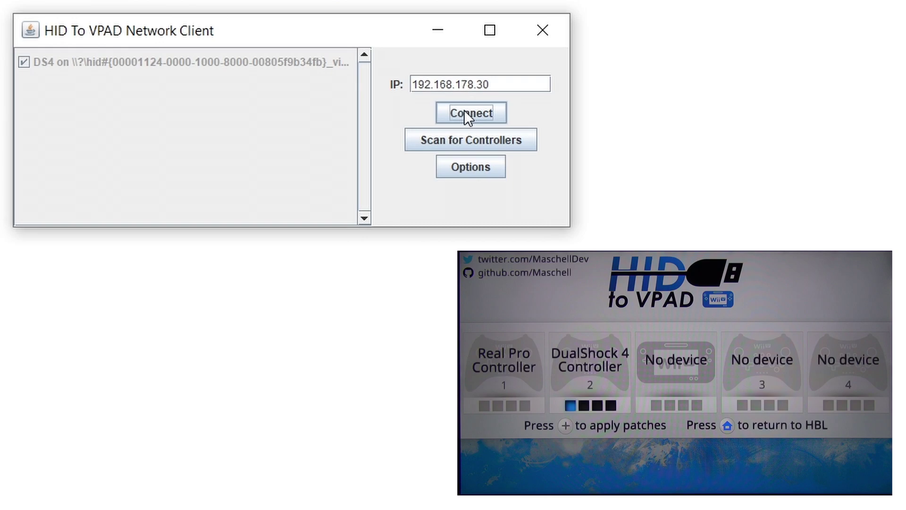
{"action": "left_click", "coordinate": [550, 28]}
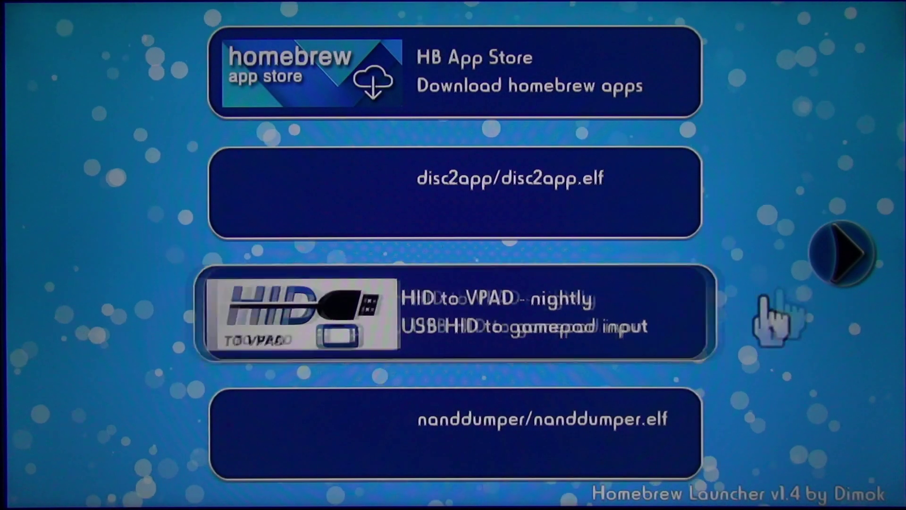
Step: Go to the second app page and view, then close, the SwapDRC Lite 1.3.1 details
{"action": "left_click", "coordinate": [847, 278]}
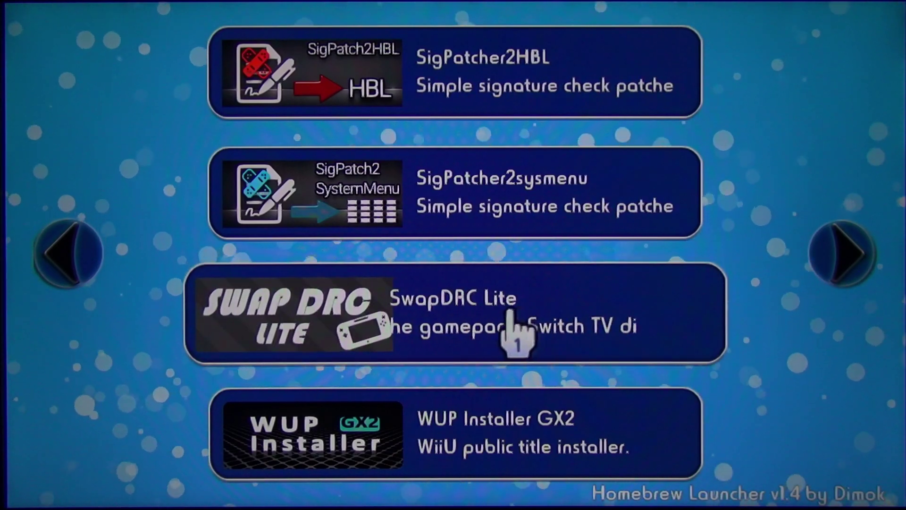
{"action": "left_click", "coordinate": [515, 312]}
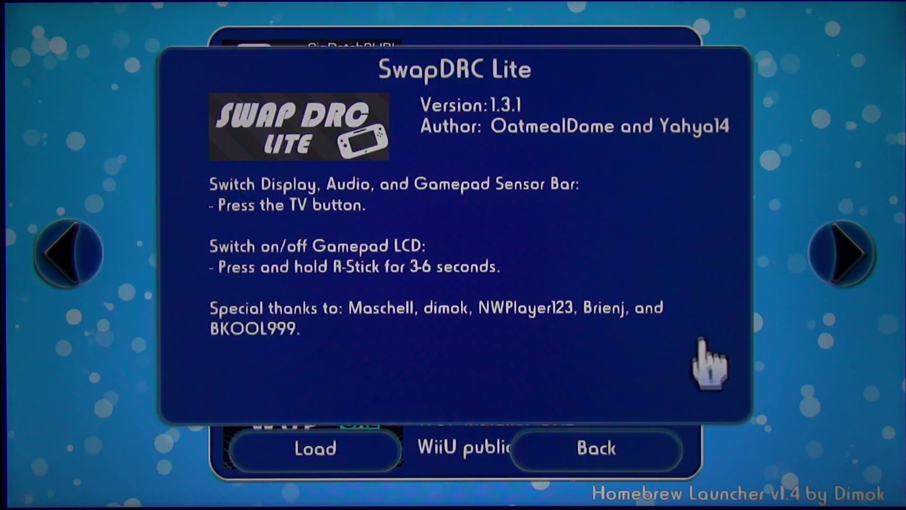
{"action": "left_click", "coordinate": [625, 440]}
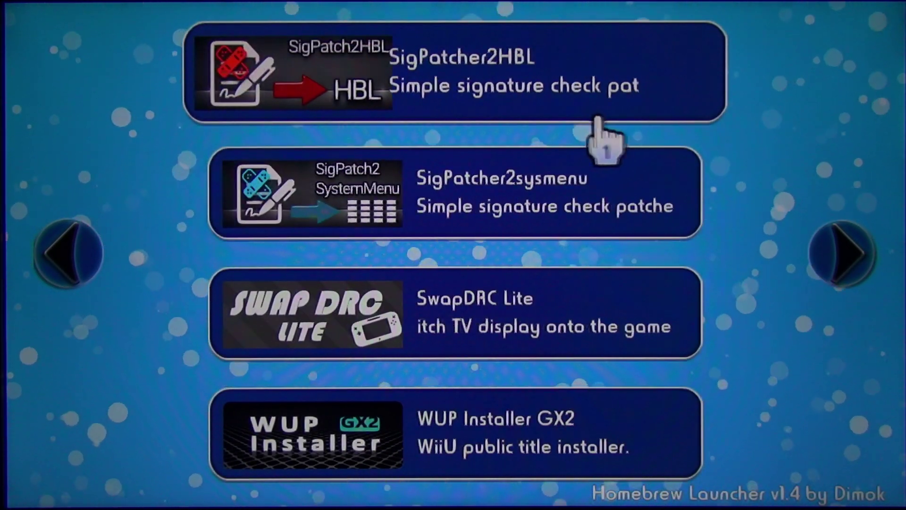
Step: Load WUP Installer GX2 to install the titles
{"action": "left_click", "coordinate": [605, 453]}
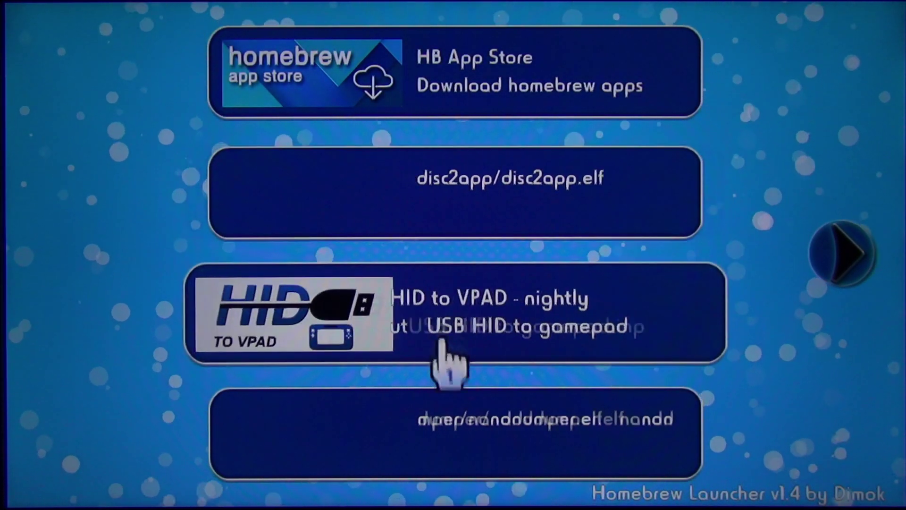
Step: Load nanddumper.elf from its details dialog
{"action": "left_click", "coordinate": [454, 442]}
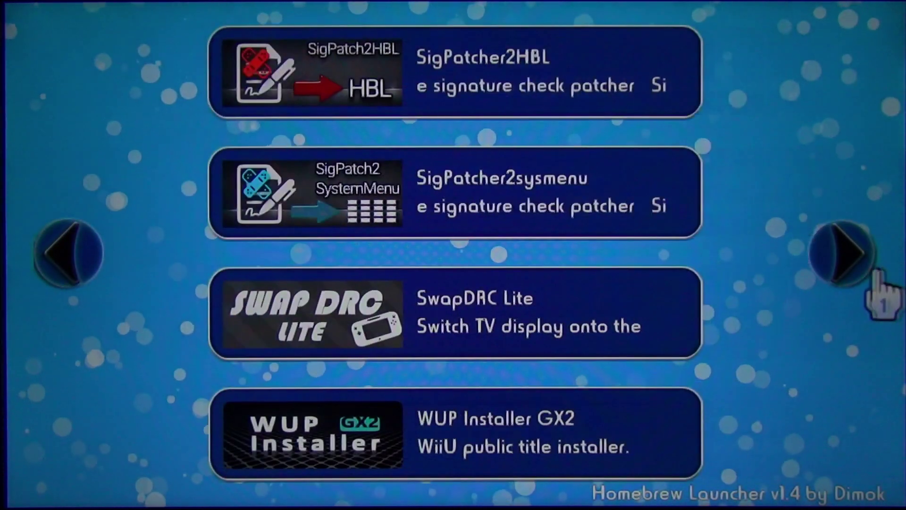
Step: From the third app page, load wuphax to back up the Mii Channel and inject wuphax
{"action": "left_click", "coordinate": [876, 275]}
{"action": "left_click", "coordinate": [538, 96]}
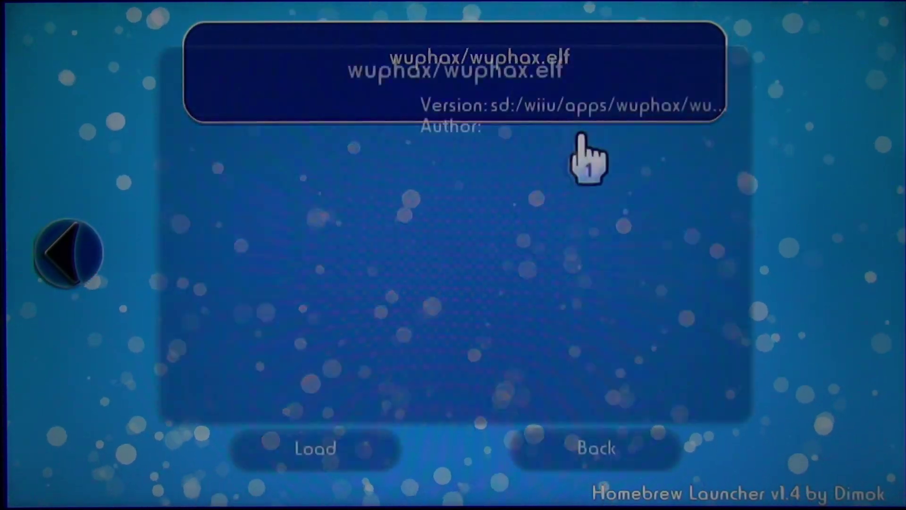
{"action": "left_click", "coordinate": [344, 433]}
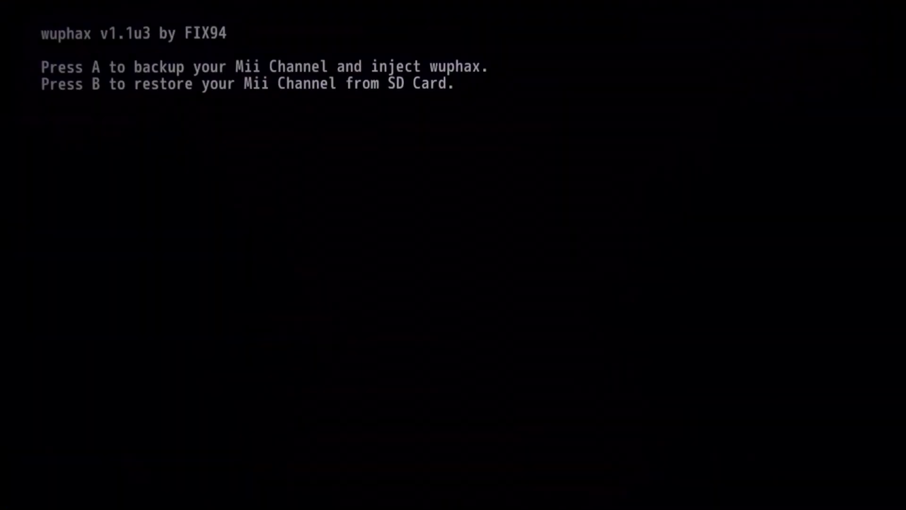
{"action": "key", "text": "a"}
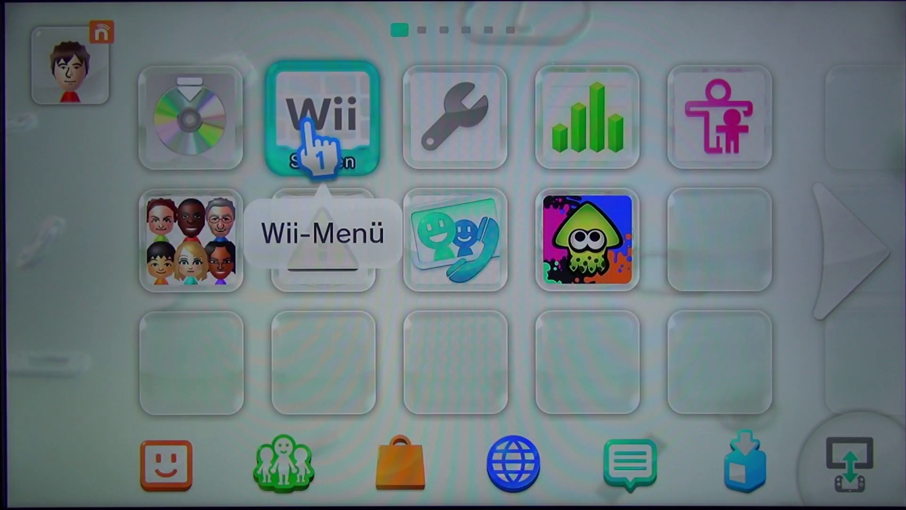
Step: Enter the Wii Menu, accept the display option, and launch the Mii Channel
{"action": "left_click", "coordinate": [307, 126]}
{"action": "key", "text": "Escape"}
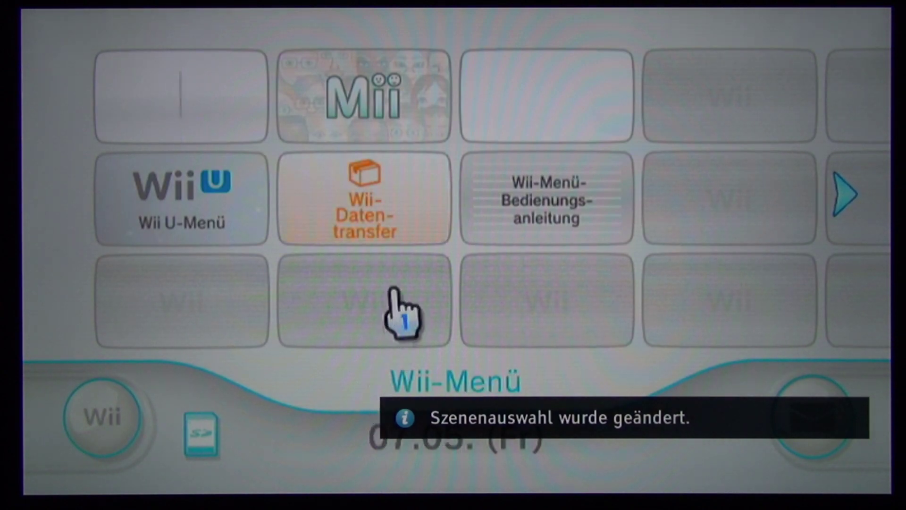
{"action": "left_click", "coordinate": [373, 118]}
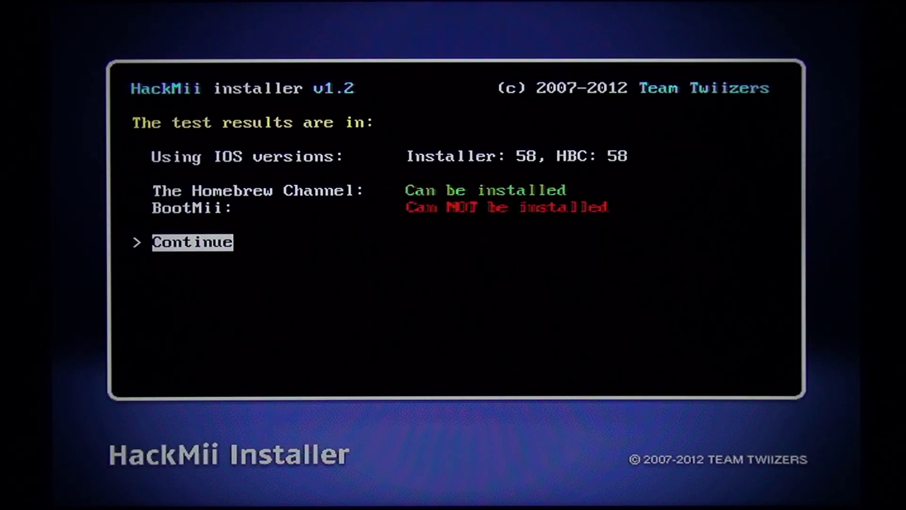
Step: Install the Homebrew Channel from the HackMii Installer main menu
{"action": "key", "text": "Return"}
{"action": "key", "text": "Up"}
{"action": "key", "text": "Up"}
{"action": "key", "text": "Return"}
{"action": "key", "text": "Up"}
{"action": "key", "text": "Return"}
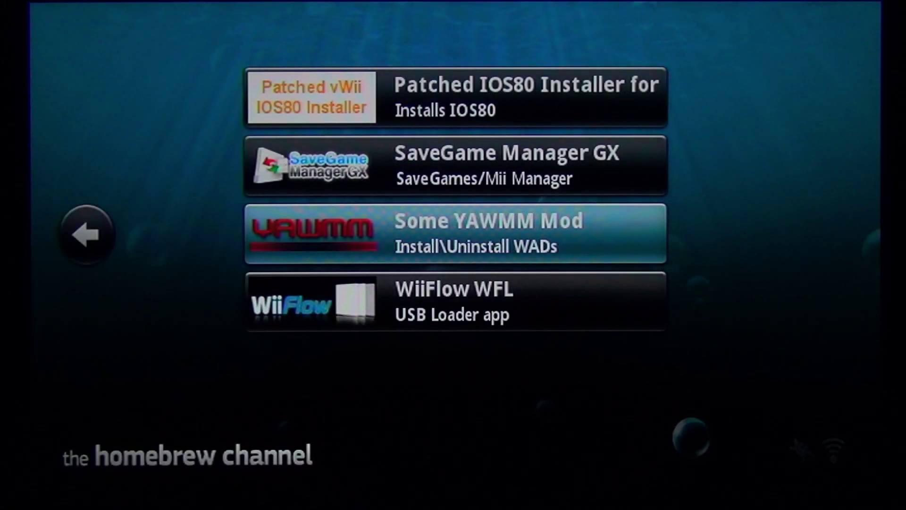
Step: Exit the Homebrew Channel to the system menu with 'Beenden, zum Systemmenü'
{"action": "scroll", "coordinate": [299, 198], "scroll_direction": "up", "scroll_amount": 5}
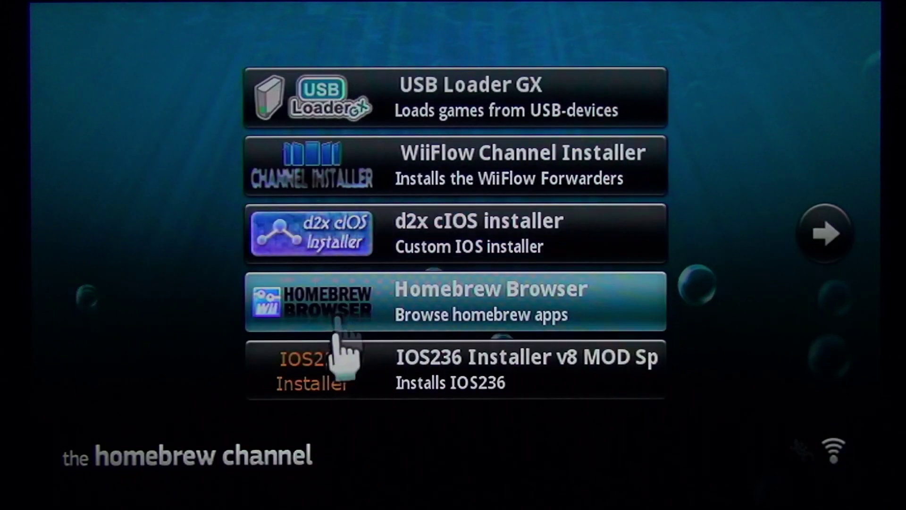
{"action": "key", "text": "Home"}
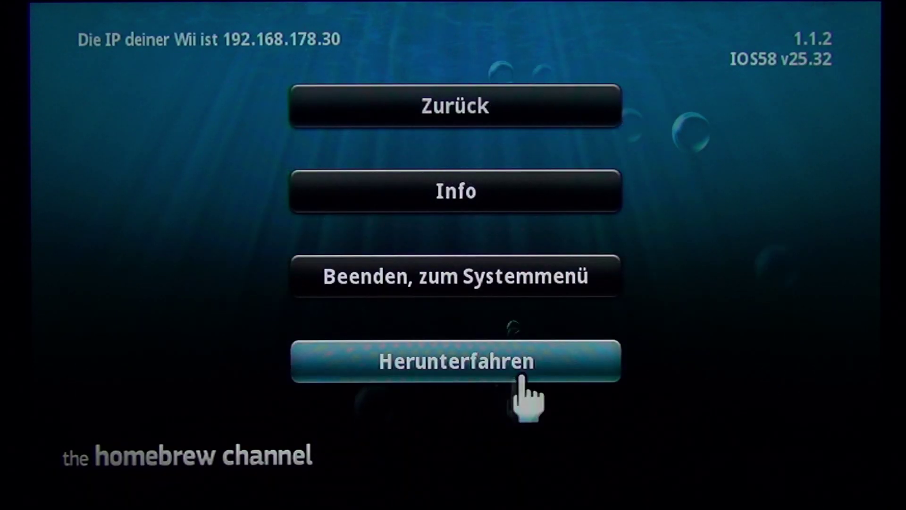
{"action": "left_click", "coordinate": [430, 283]}
Step: Load wuphax.elf so it backs up the Mii Channel and injects wuphax
{"action": "key", "text": "Right"}
{"action": "key", "text": "Right"}
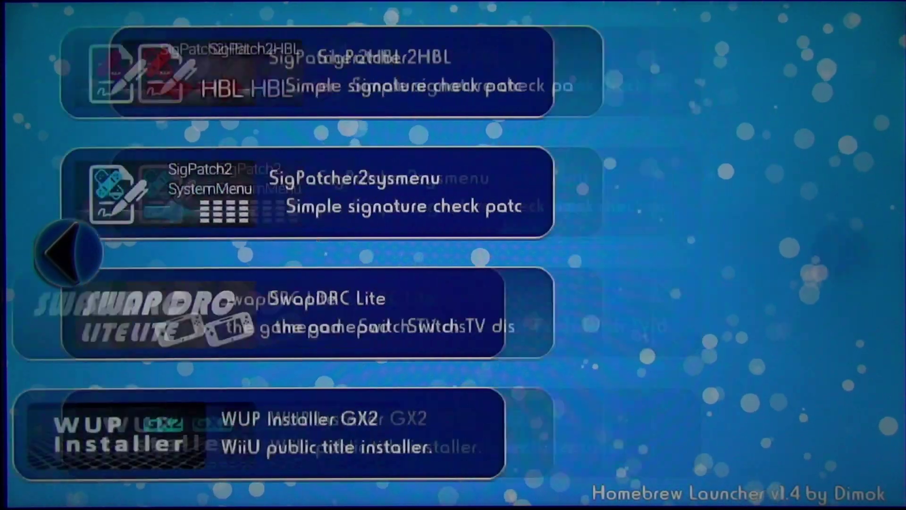
{"action": "key", "text": "Return"}
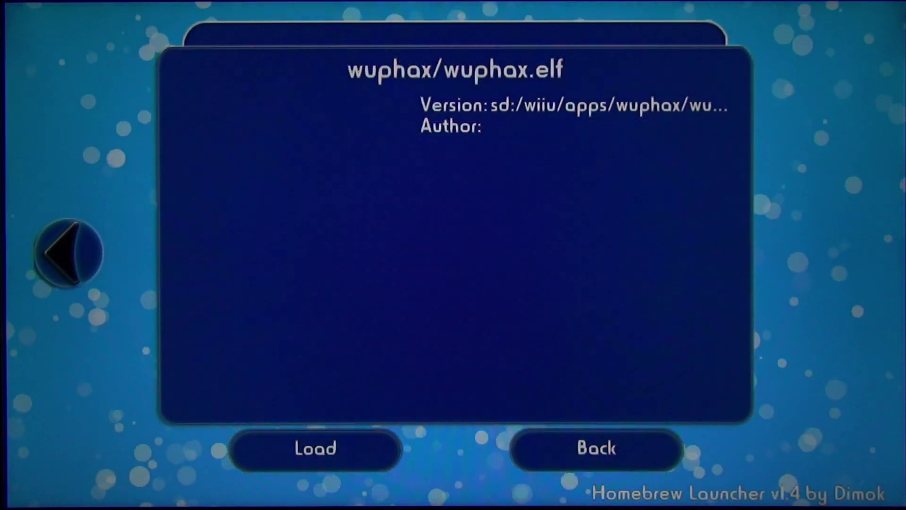
{"action": "key", "text": "Return"}
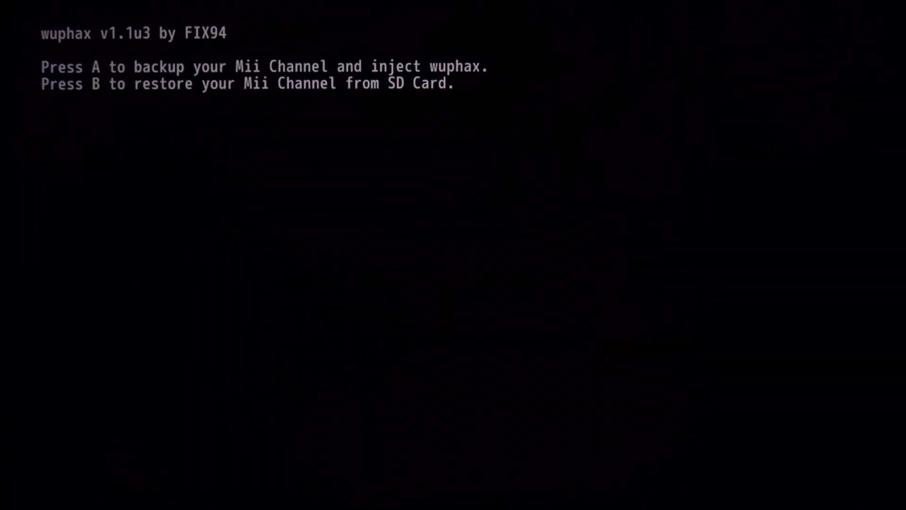
{"action": "key", "text": "Return"}
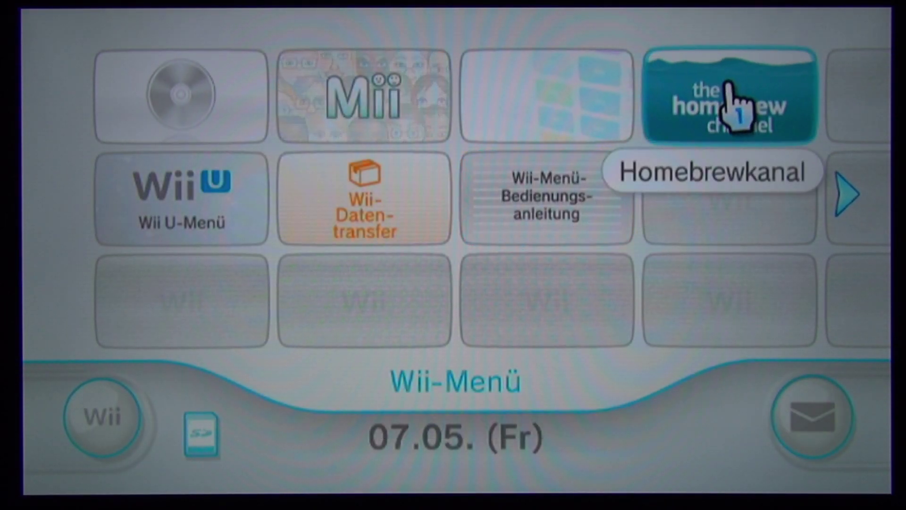
Step: Launch the Homebrew Channel from its Wii Menu tile
{"action": "left_click", "coordinate": [727, 96]}
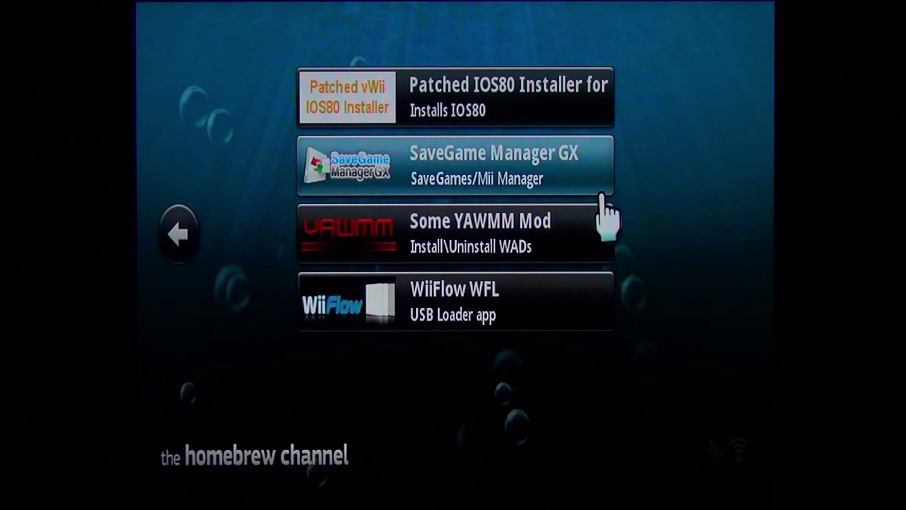
Step: Run IOS236 Installer v8 MOD from the first app page to install IOS236
{"action": "key", "text": "minus"}
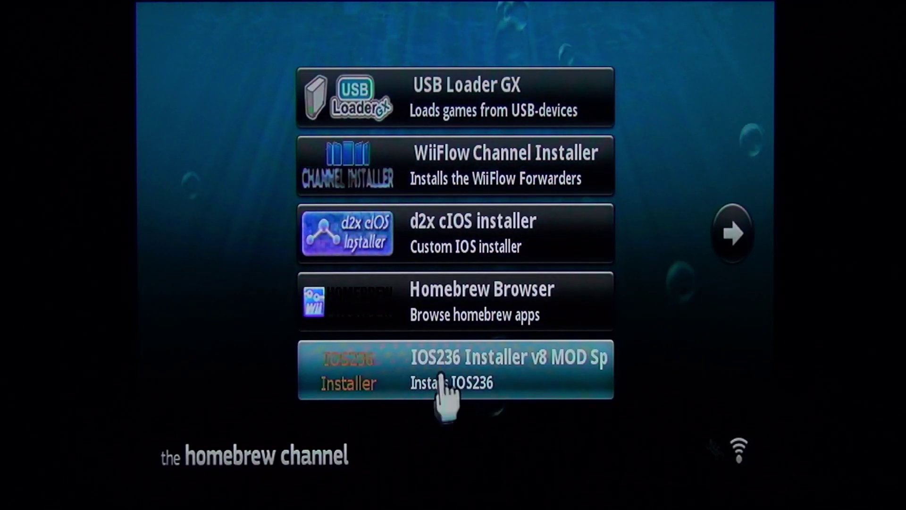
{"action": "left_click", "coordinate": [437, 380]}
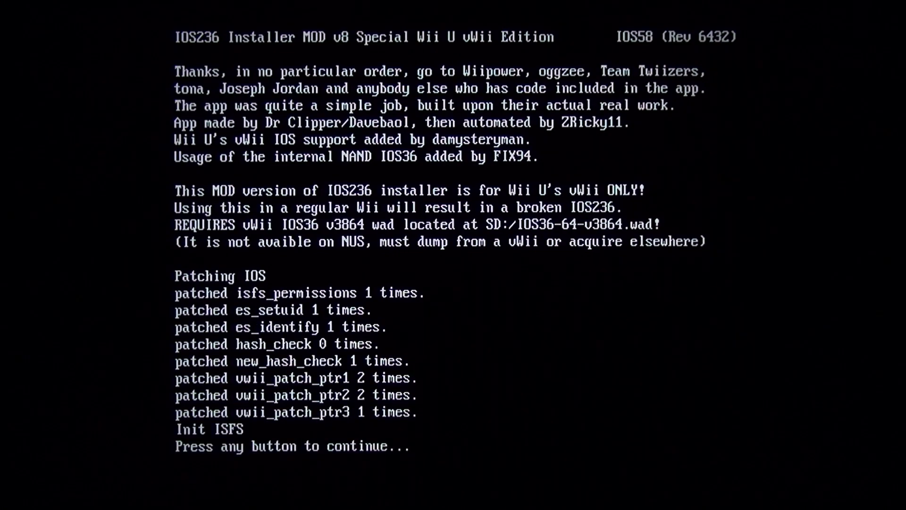
{"action": "key", "text": "Return"}
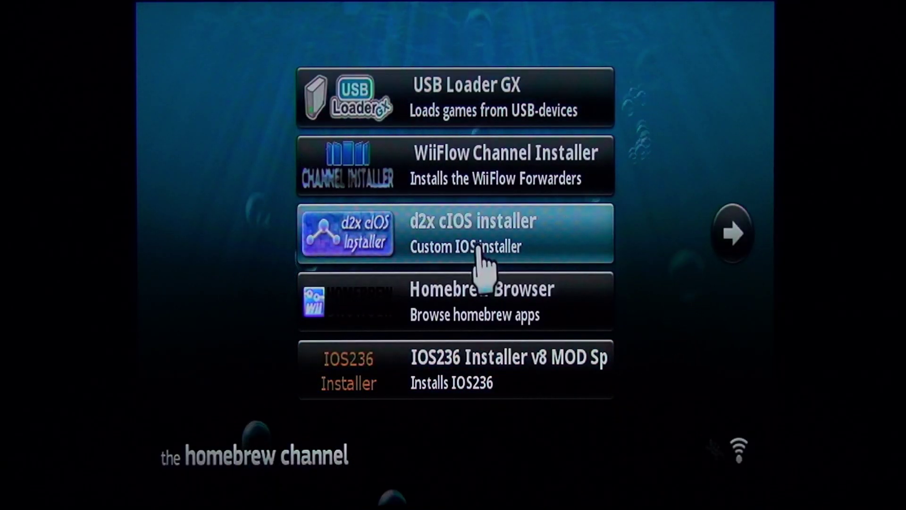
Step: Load the d2x cIOS installer, select v10 beta52, and install base 56 into slot 249
{"action": "left_click", "coordinate": [452, 222]}
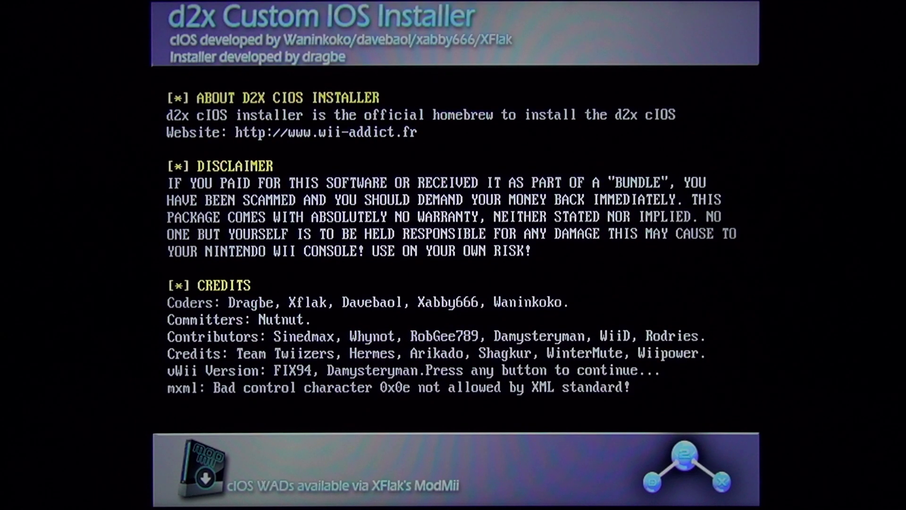
{"action": "key", "text": "Return"}
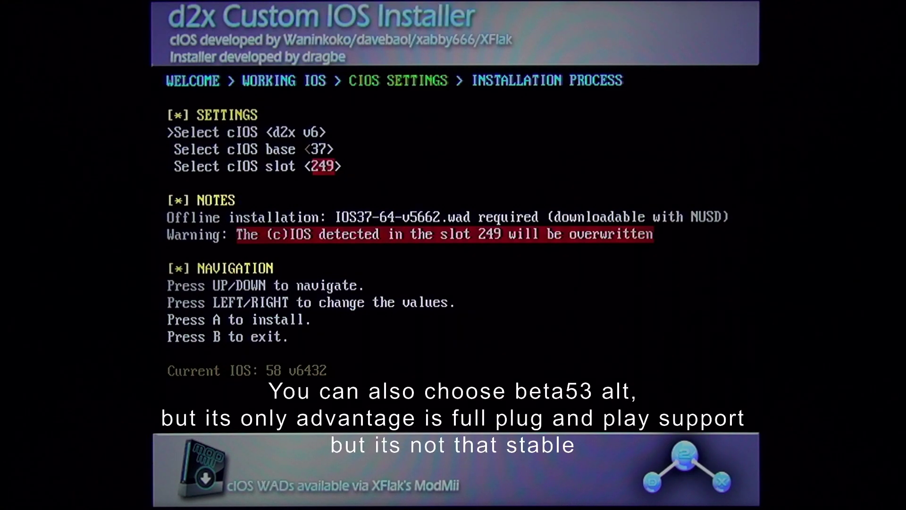
{"action": "key", "text": "Left"}
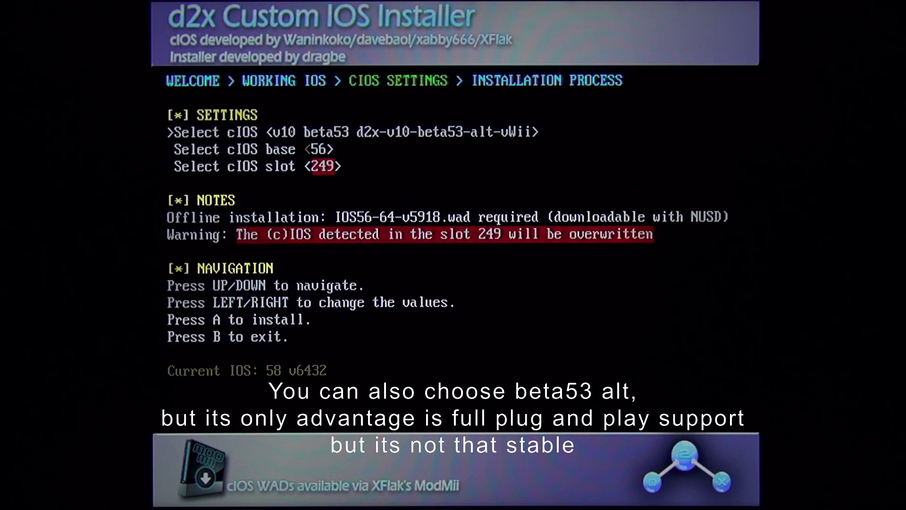
{"action": "key", "text": "Left"}
{"action": "key", "text": "Right"}
{"action": "key", "text": "Left"}
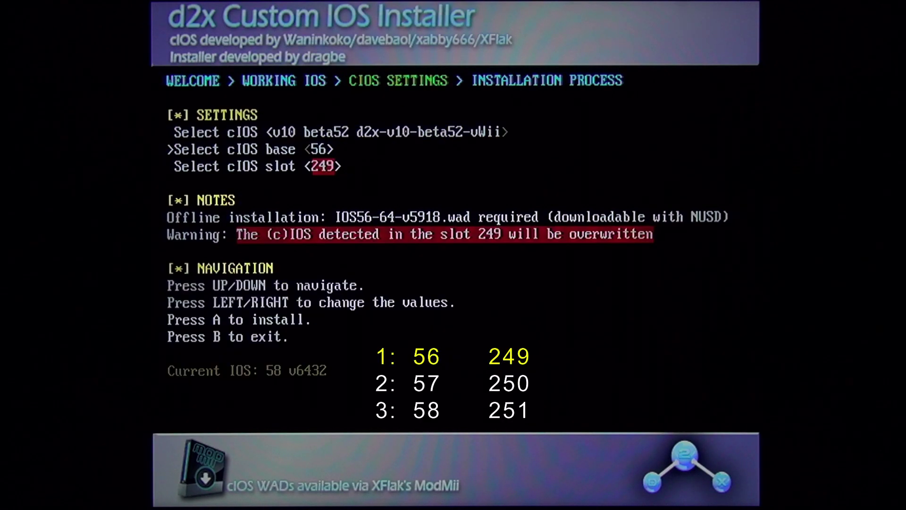
{"action": "key", "text": "a"}
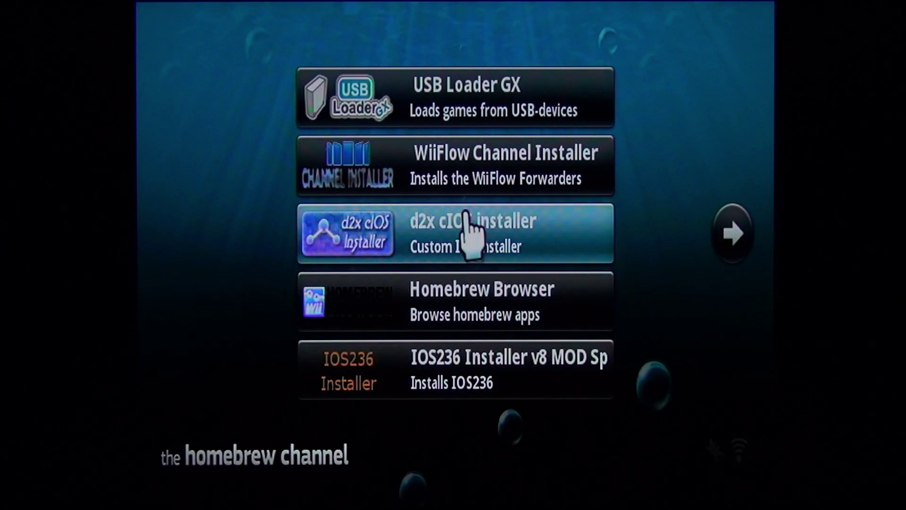
Step: Run Patched IOS80 Installer from the next app page to install IOS80 revision 7200
{"action": "key", "text": "Right"}
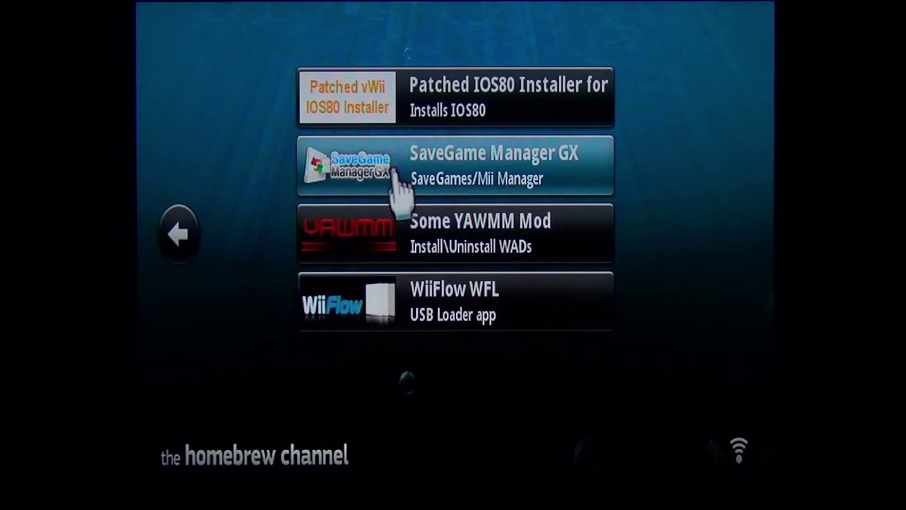
{"action": "left_click", "coordinate": [427, 95]}
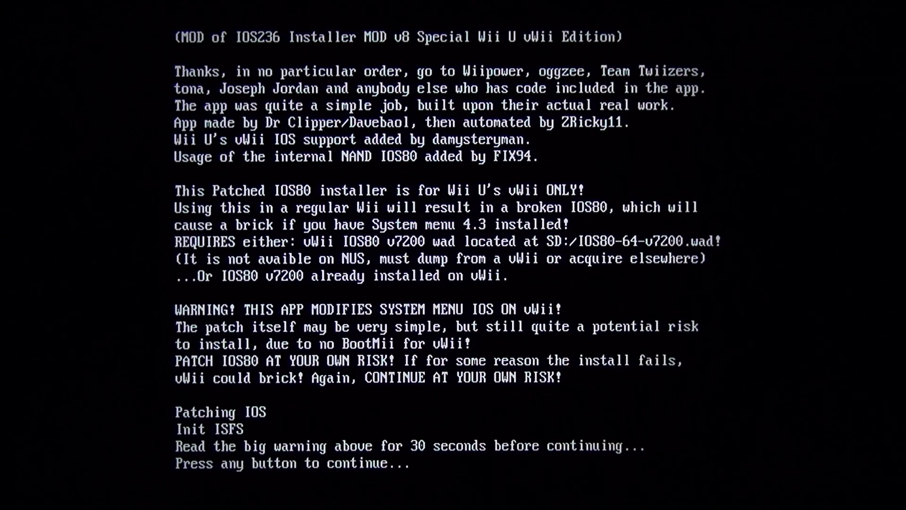
{"action": "key", "text": "Return"}
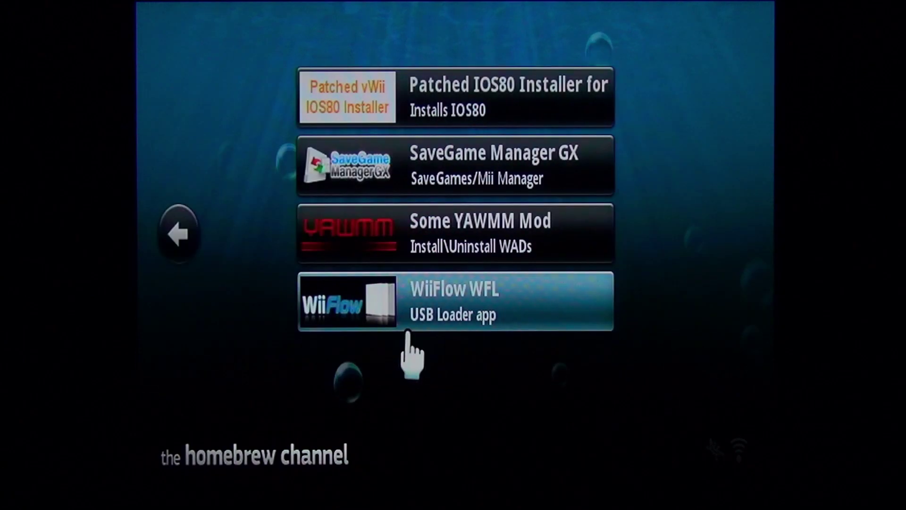
Step: Load Some YAWMM Mod and browse the WAD list on the Wii SD slot
{"action": "left_click", "coordinate": [418, 255]}
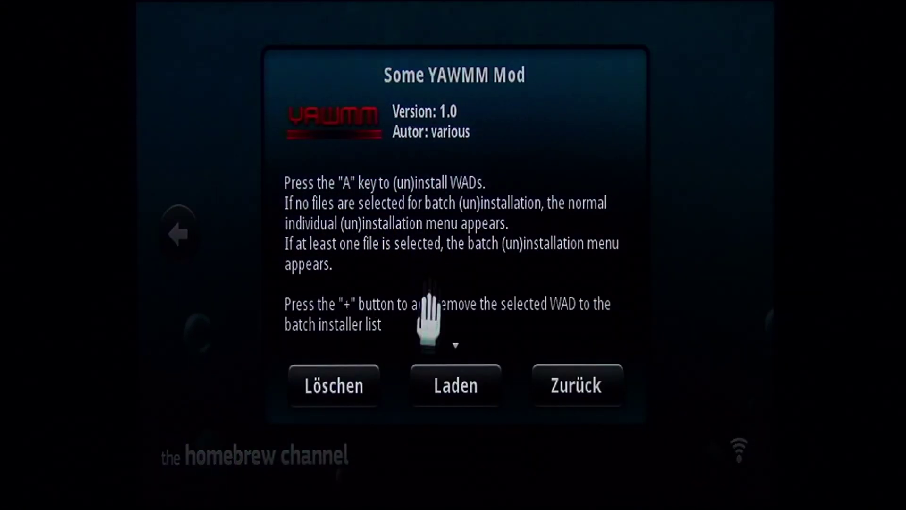
{"action": "left_click", "coordinate": [440, 403]}
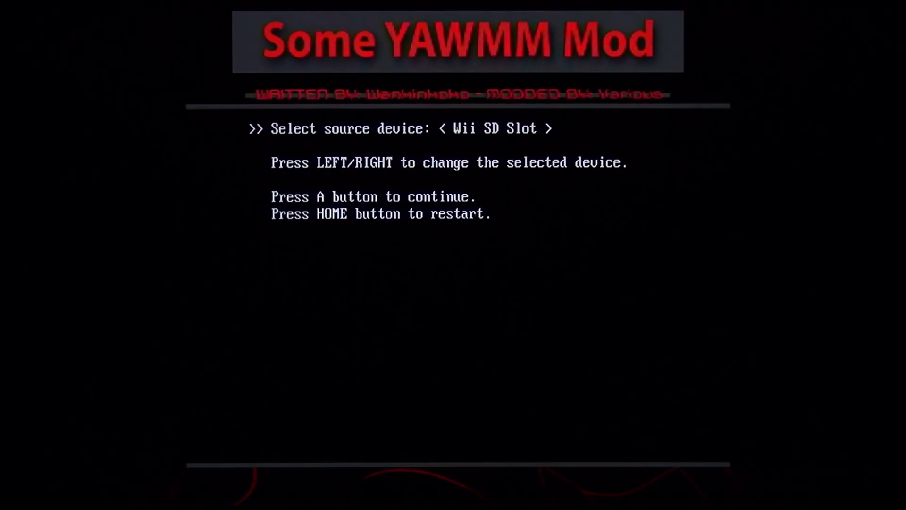
{"action": "key", "text": "Return"}
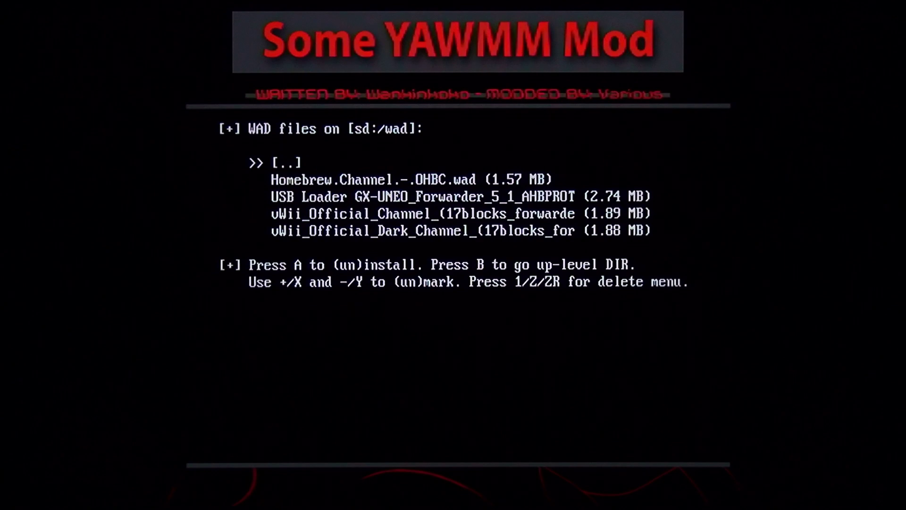
{"action": "key", "text": "Return"}
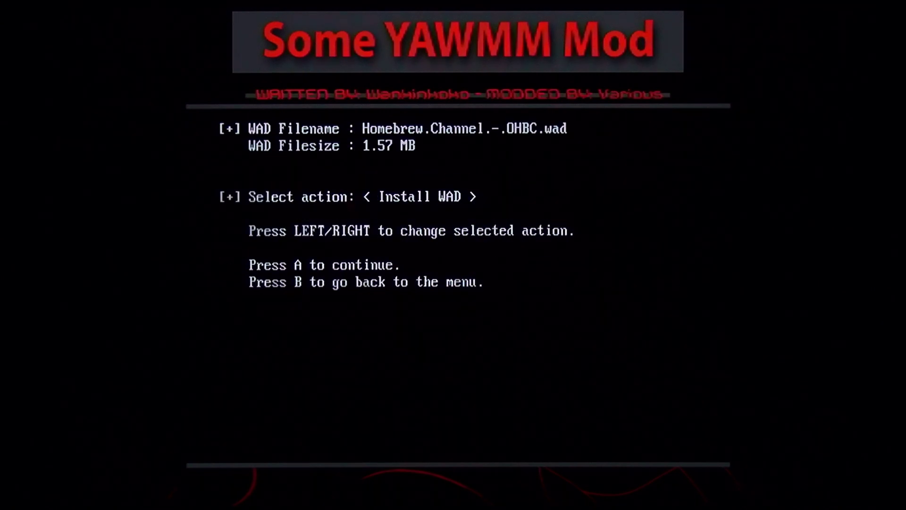
{"action": "key", "text": "Escape"}
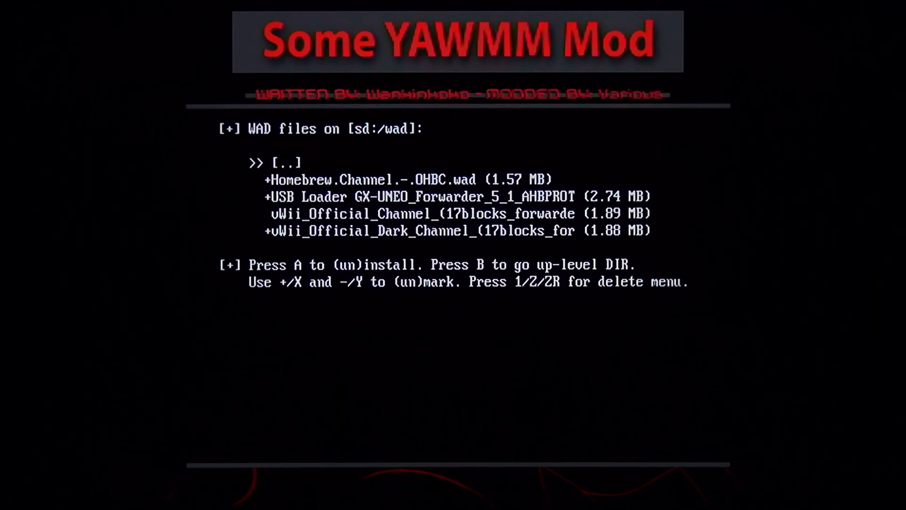
Step: Install the three marked WADs from sd:/wad, then restart to leave YAWMM Mod
{"action": "key", "text": "Return"}
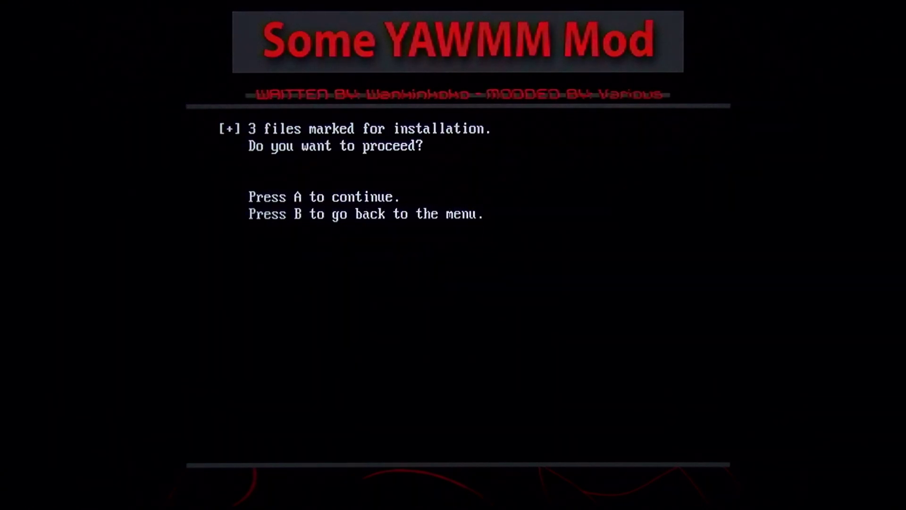
{"action": "key", "text": "a"}
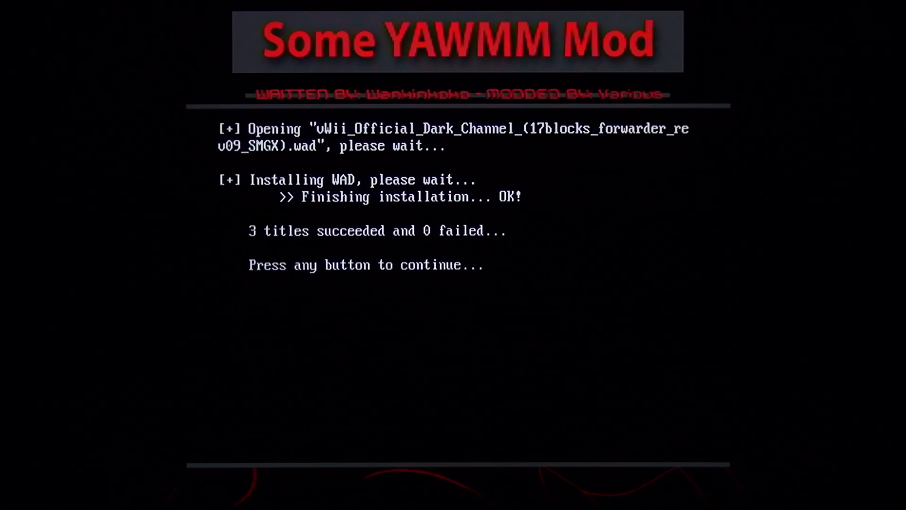
{"action": "key", "text": "a"}
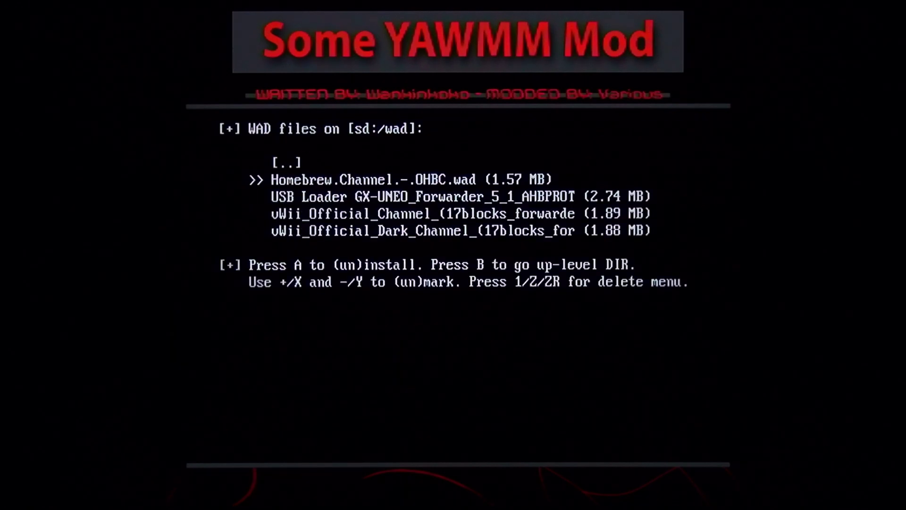
{"action": "key", "text": "b"}
{"action": "key", "text": "b"}
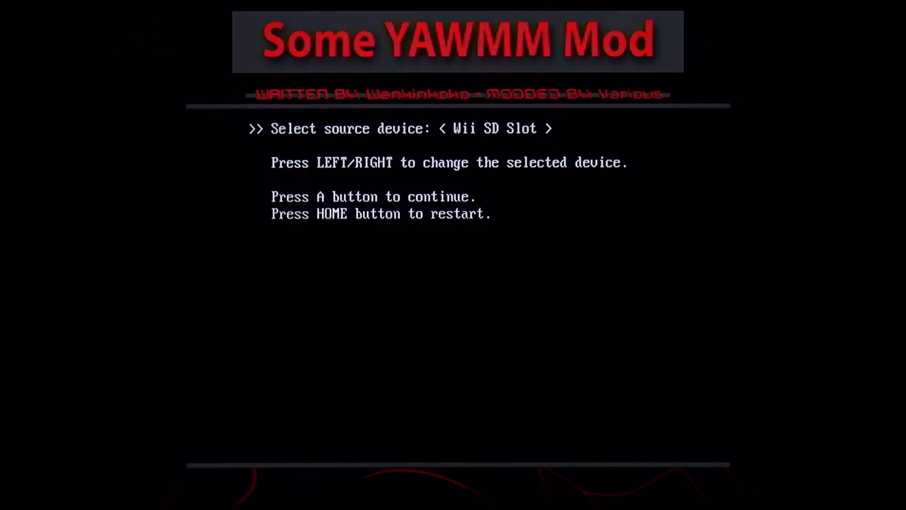
{"action": "key", "text": "Home"}
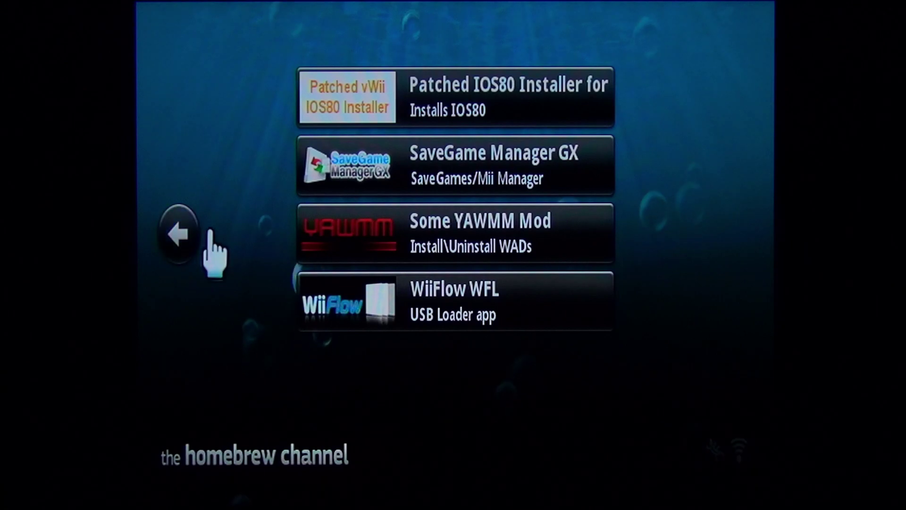
Step: Launch WiiFlow Channel Installer 1.1 to its vWii welcome screen, then quit it
{"action": "key", "text": "Left"}
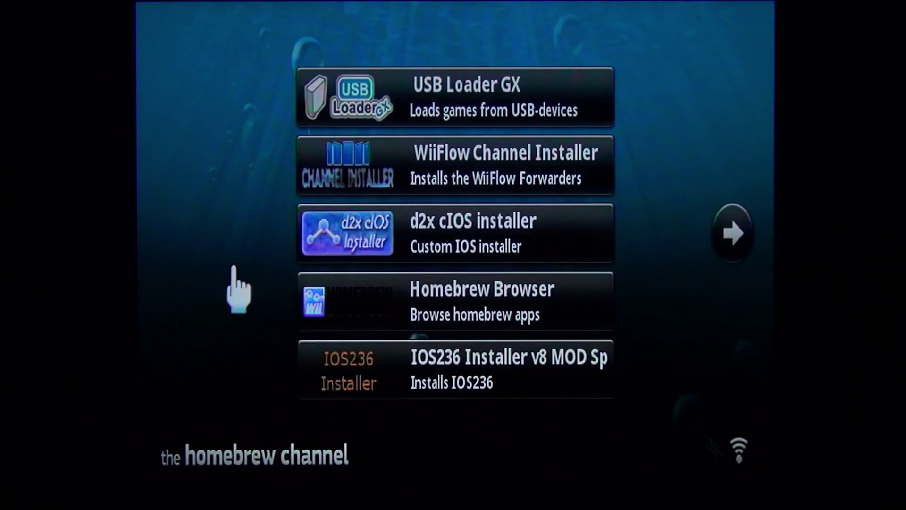
{"action": "left_click", "coordinate": [369, 171]}
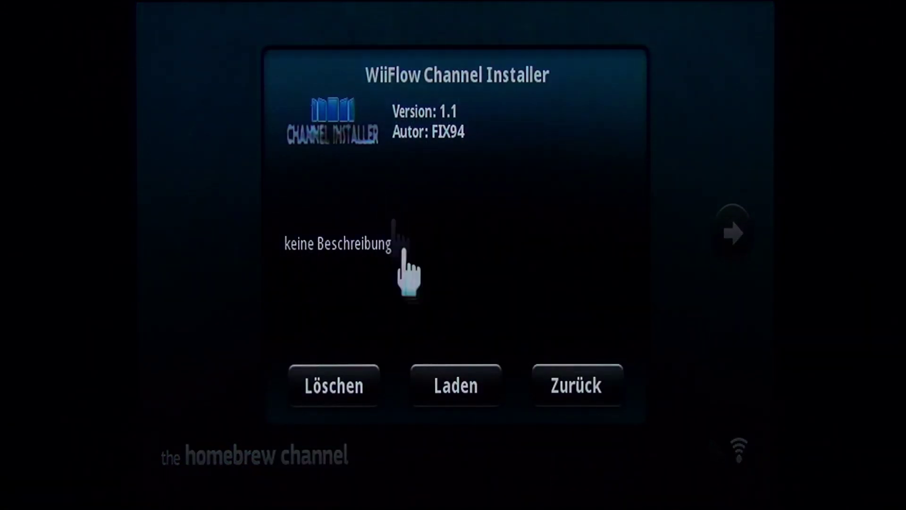
{"action": "left_click", "coordinate": [447, 405]}
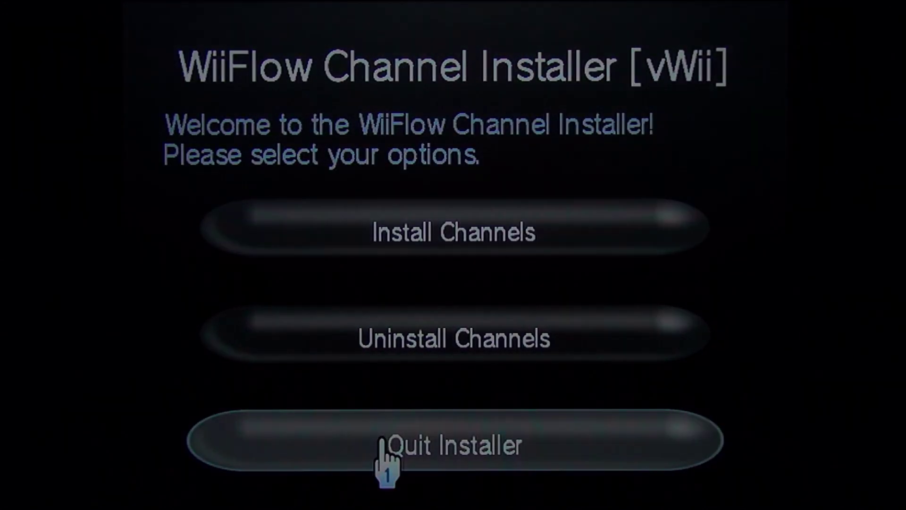
{"action": "left_click", "coordinate": [382, 439]}
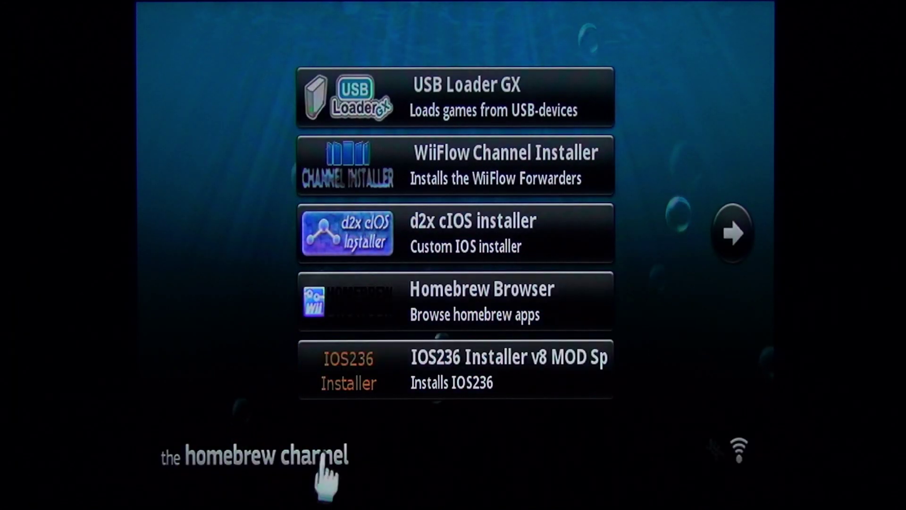
Step: Exit to the Wii Menu, move the Homebrew Channel tile, and start SaveGame Manager GX
{"action": "key", "text": "Home"}
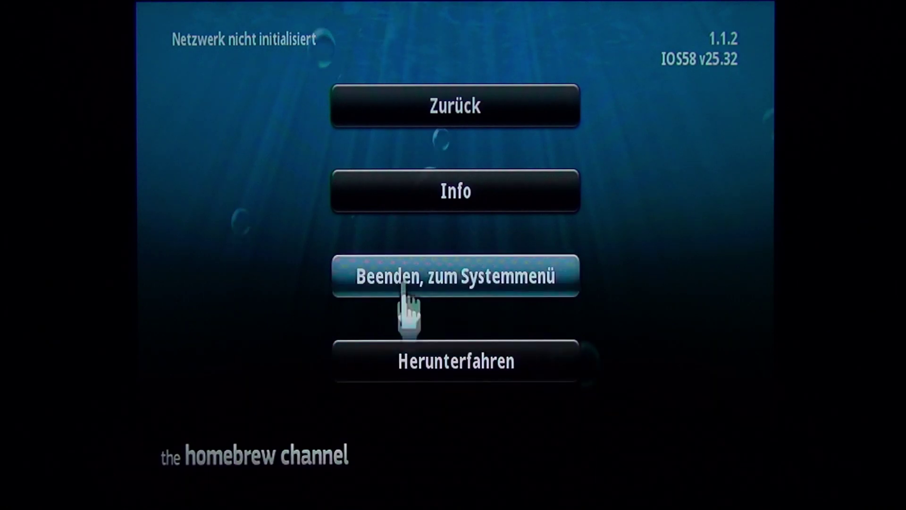
{"action": "left_click", "coordinate": [414, 274]}
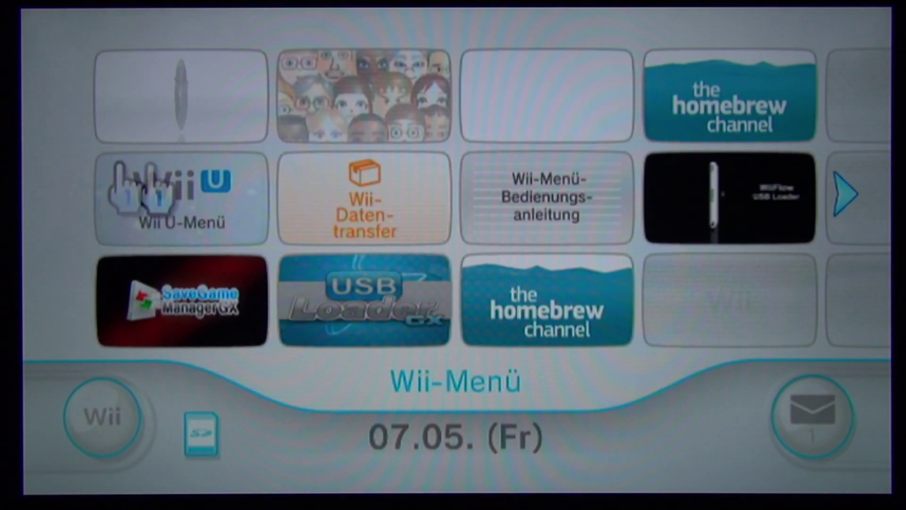
{"action": "mouse_move", "coordinate": [724, 78]}
{"action": "left_mouse_down"}
{"action": "mouse_move", "coordinate": [805, 212]}
{"action": "mouse_move", "coordinate": [830, 208]}
{"action": "mouse_move", "coordinate": [820, 198]}
{"action": "mouse_move", "coordinate": [827, 207]}
{"action": "mouse_move", "coordinate": [698, 297]}
{"action": "mouse_move", "coordinate": [710, 325]}
{"action": "left_mouse_up"}
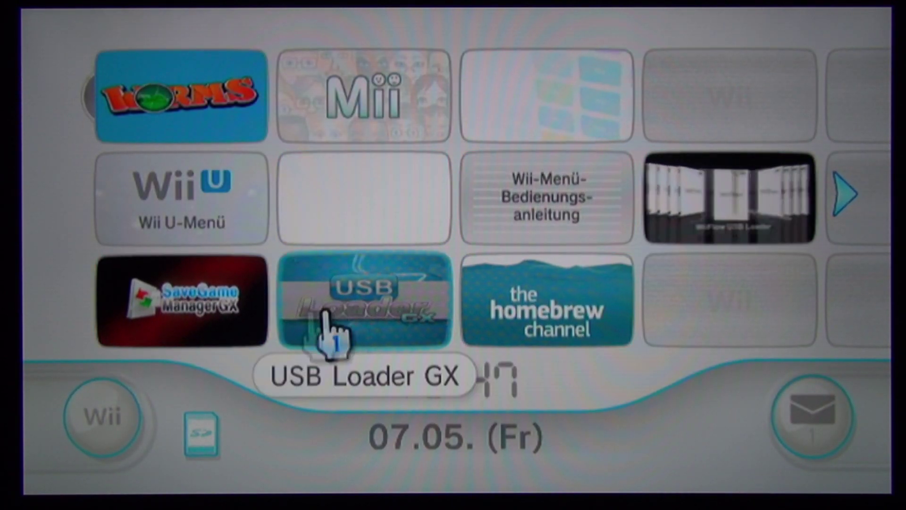
{"action": "left_click", "coordinate": [212, 314]}
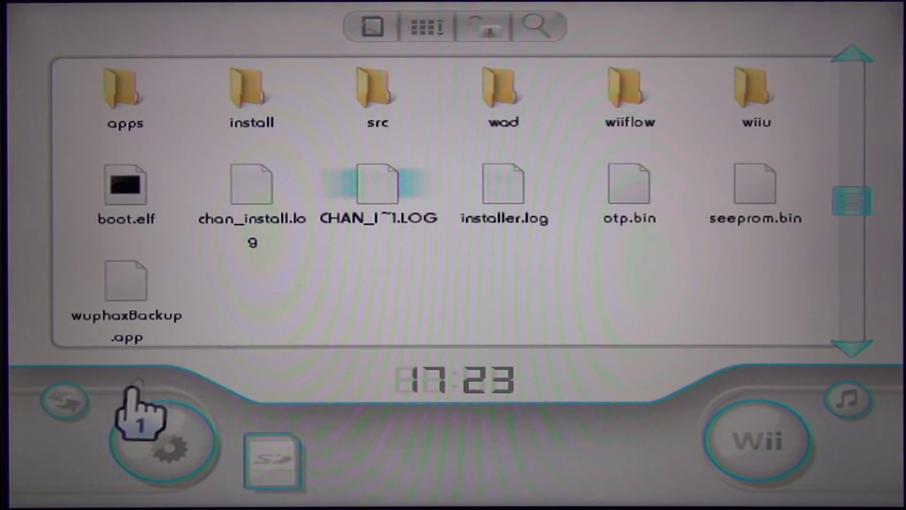
Step: Pick german.lang from sd:/apps/SaveGame_Manager_GX language files in GUI Settings > Language
{"action": "left_click", "coordinate": [127, 403]}
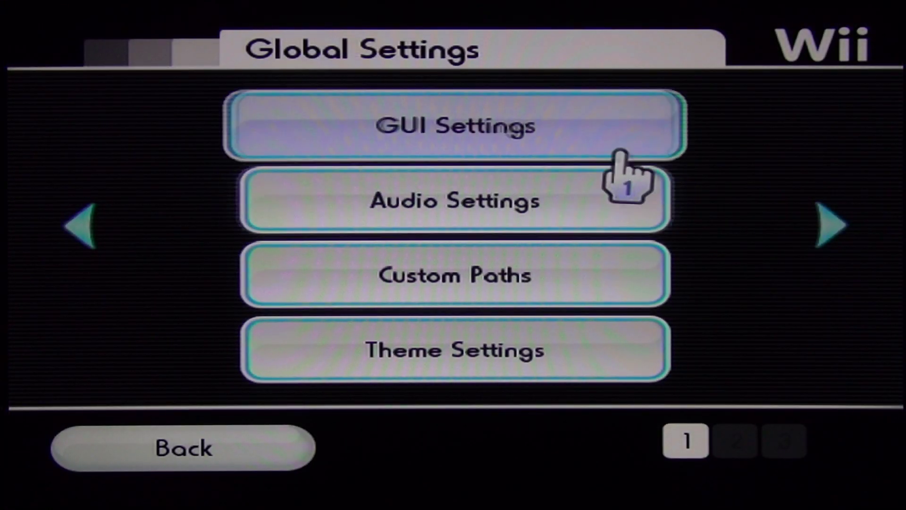
{"action": "left_click", "coordinate": [468, 119]}
{"action": "left_click", "coordinate": [472, 115]}
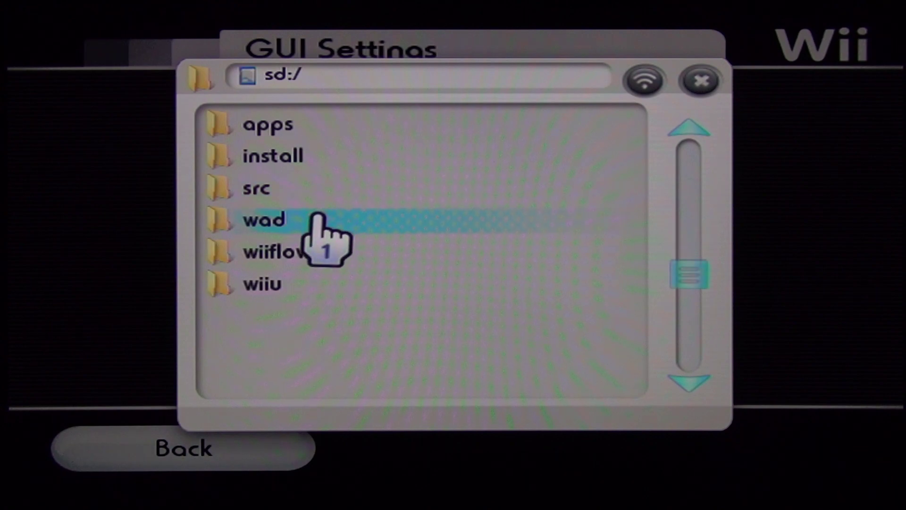
{"action": "left_click", "coordinate": [318, 127]}
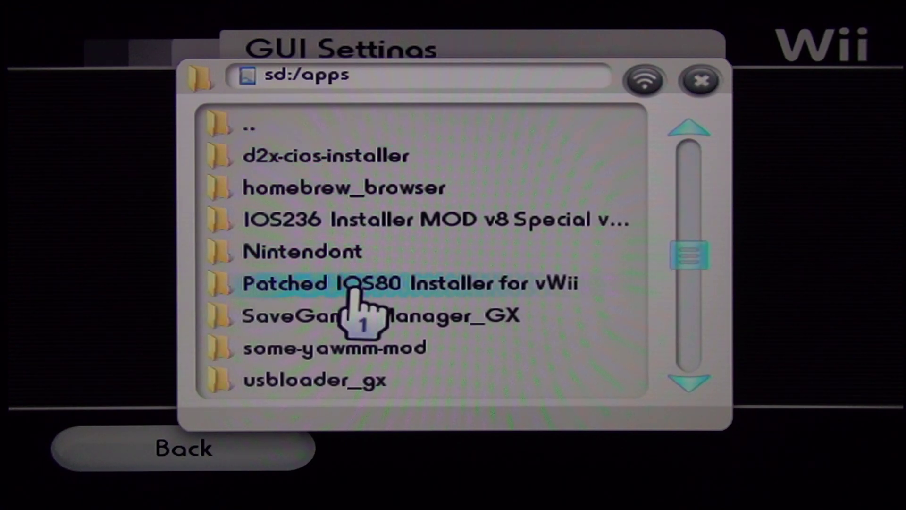
{"action": "left_click", "coordinate": [356, 314]}
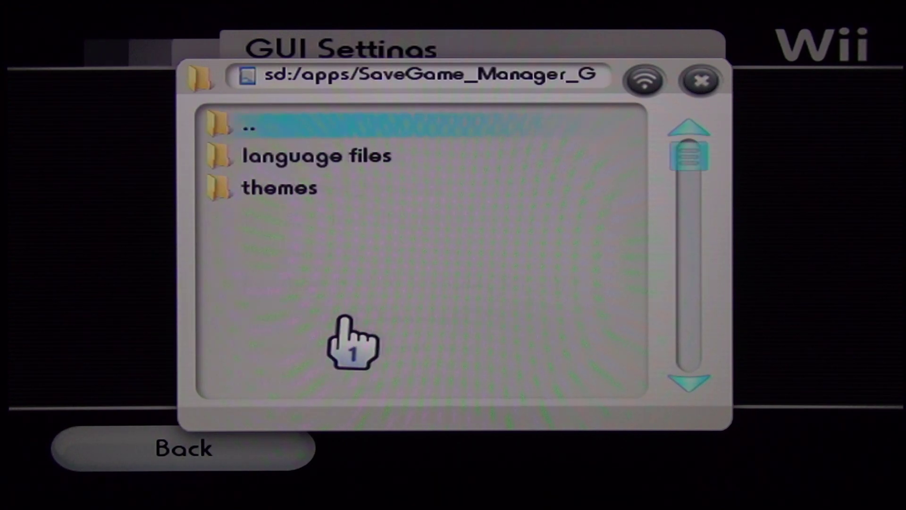
{"action": "left_click", "coordinate": [349, 159]}
{"action": "left_click", "coordinate": [328, 348]}
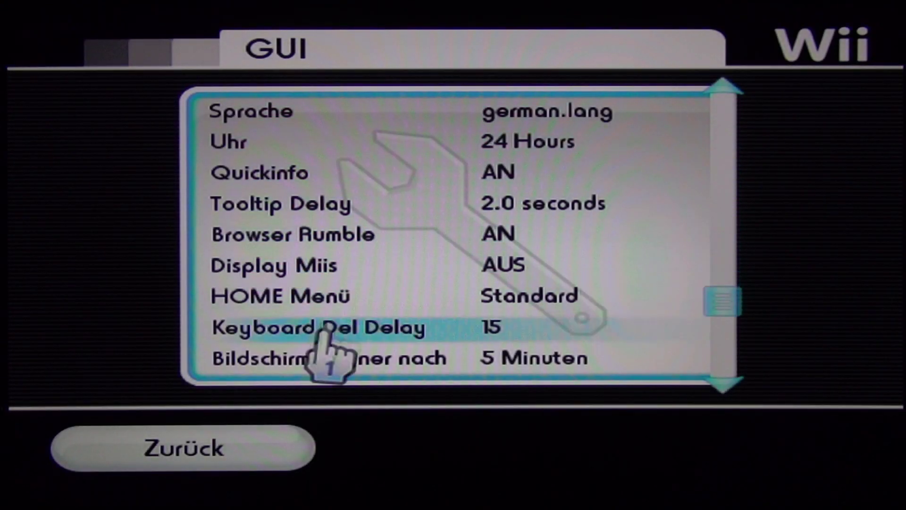
{"action": "left_click", "coordinate": [219, 454]}
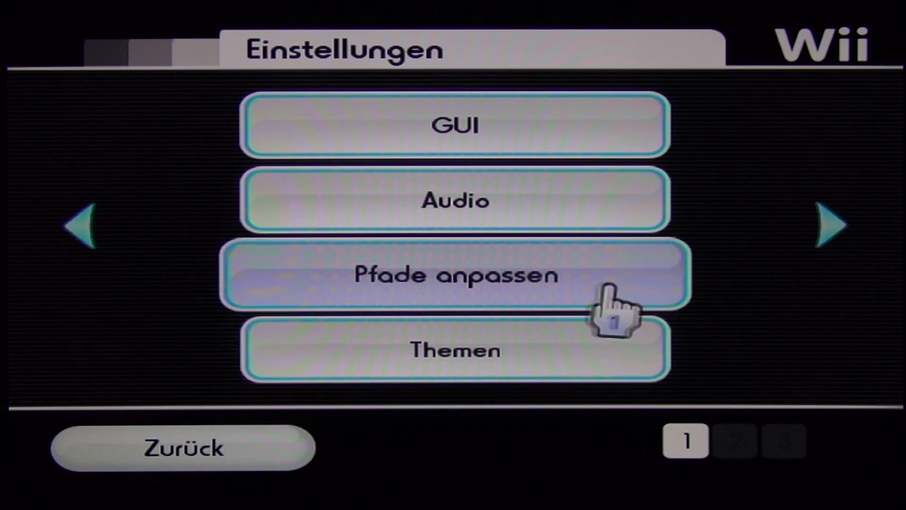
Step: Load the SGM_louise theme from the theme settings and confirm with Ja
{"action": "left_click", "coordinate": [538, 364]}
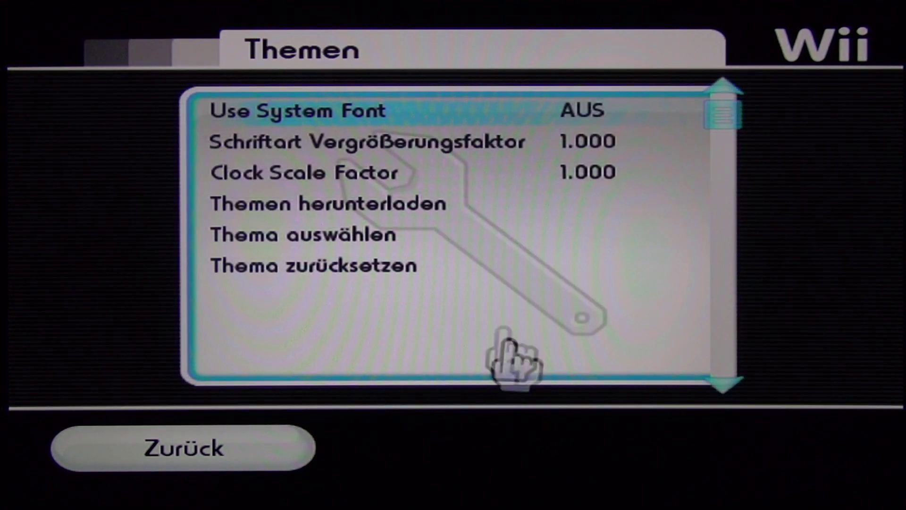
{"action": "left_click", "coordinate": [379, 259]}
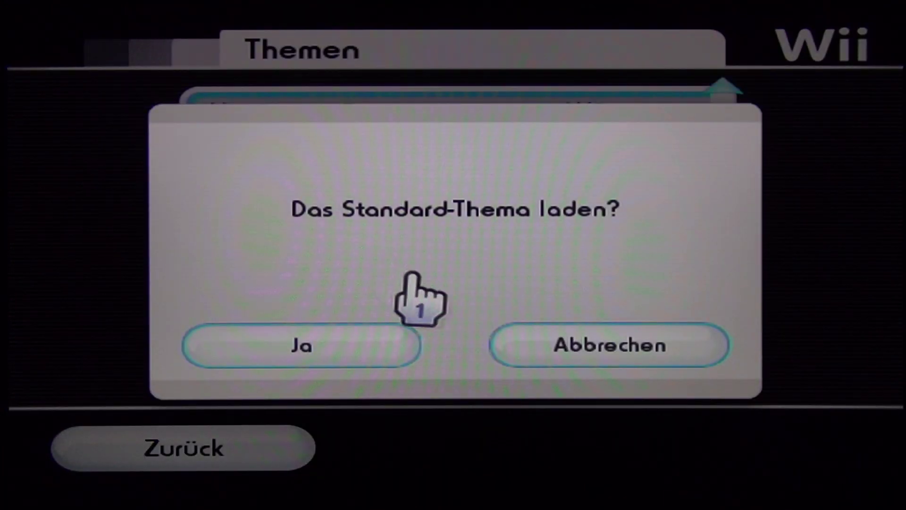
{"action": "left_click", "coordinate": [585, 346]}
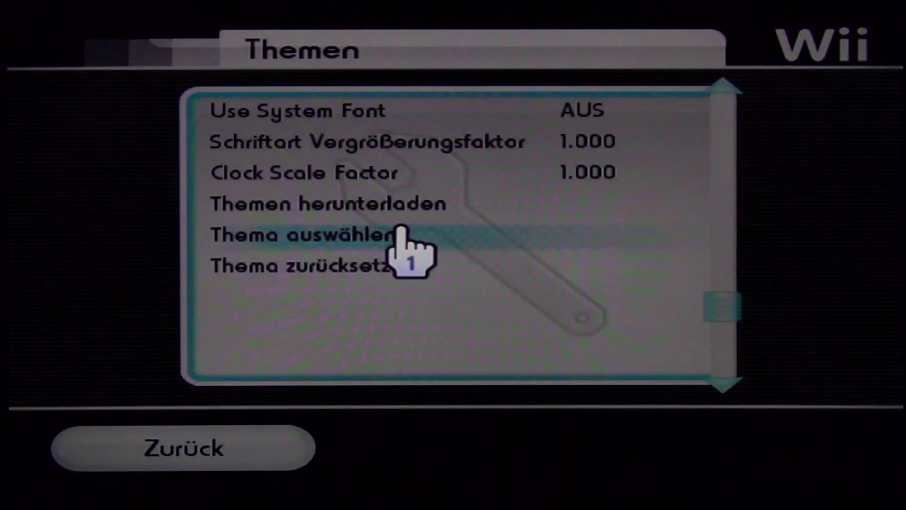
{"action": "left_click", "coordinate": [401, 228]}
{"action": "left_click", "coordinate": [354, 340]}
{"action": "left_click", "coordinate": [362, 222]}
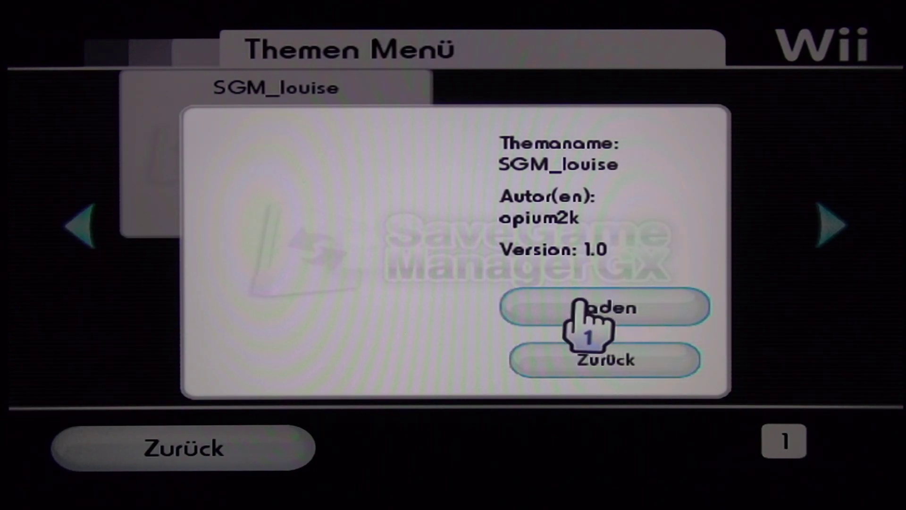
{"action": "left_click", "coordinate": [579, 305]}
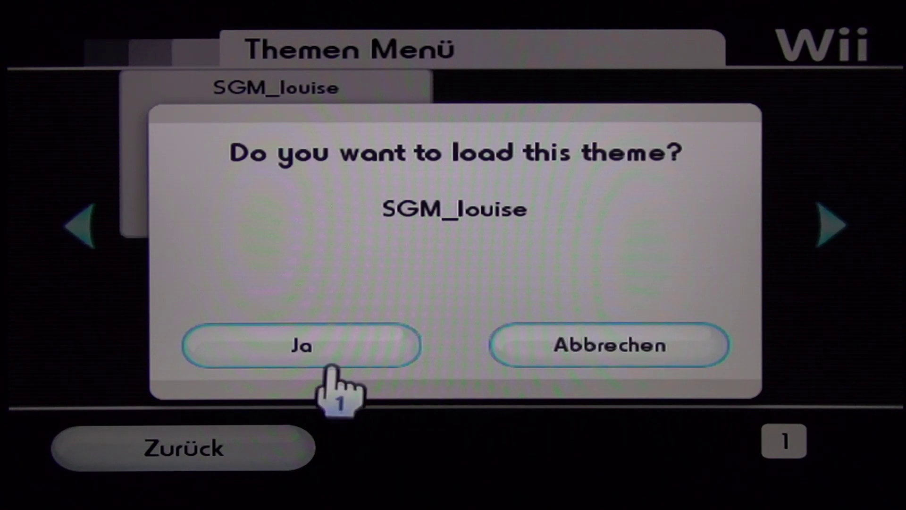
{"action": "left_click", "coordinate": [334, 365]}
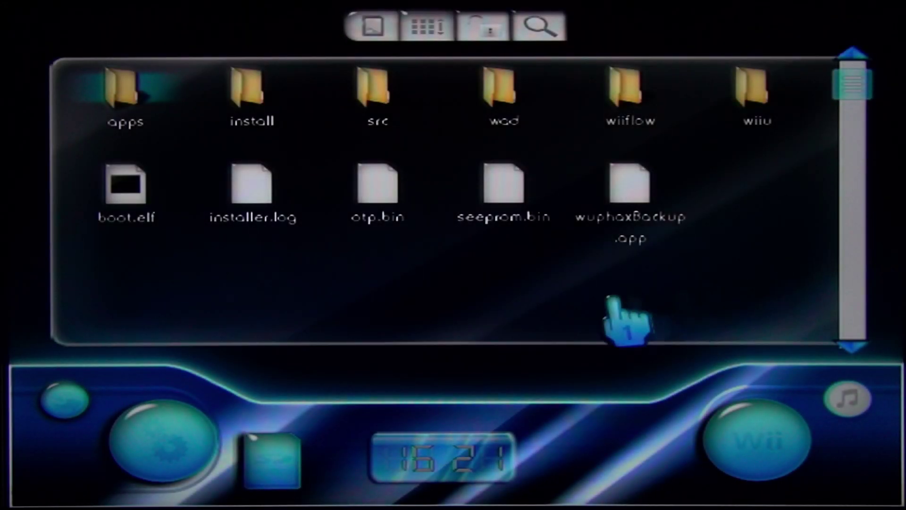
Step: Return to the file browser and bring up the HOME Menü exit options
{"action": "left_click", "coordinate": [160, 454]}
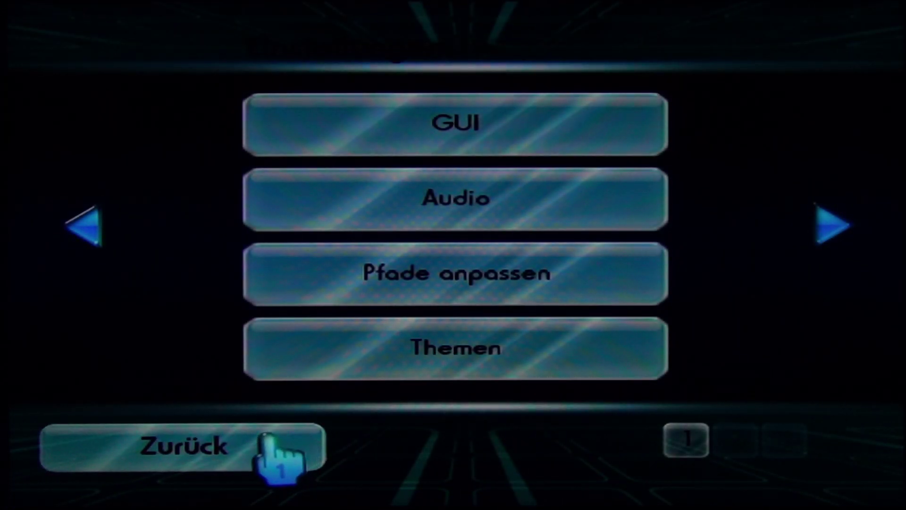
{"action": "left_click", "coordinate": [234, 465]}
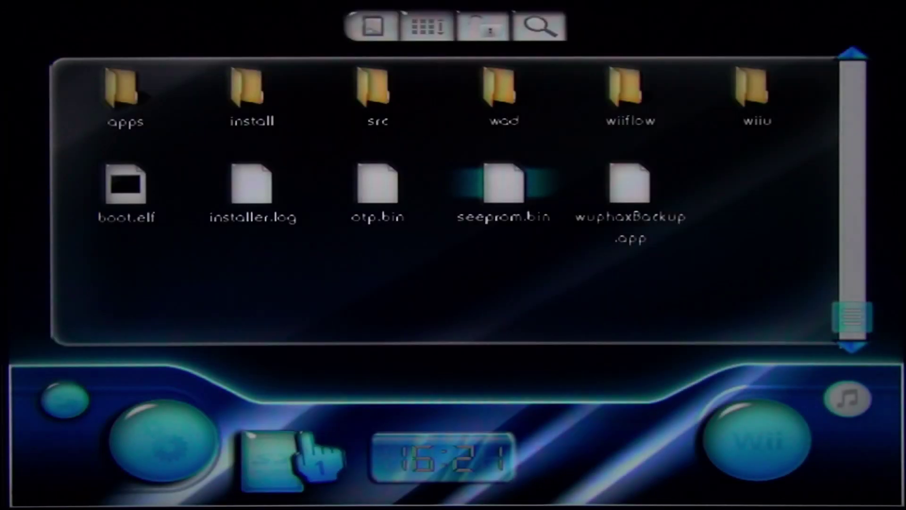
{"action": "left_click", "coordinate": [779, 444]}
{"action": "key", "text": "Home"}
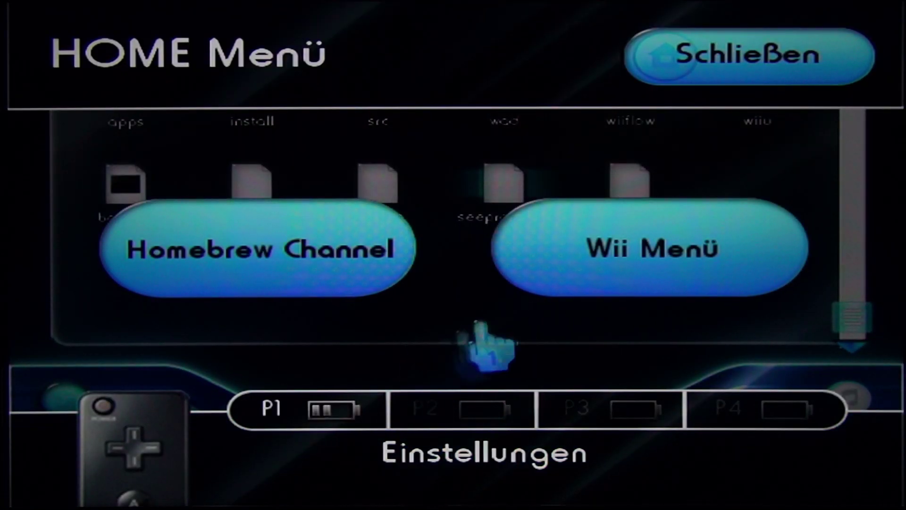
Step: Exit to the Wii Menu, launch USB Loader GX, and switch its GUI language to german.lang
{"action": "left_click", "coordinate": [602, 250]}
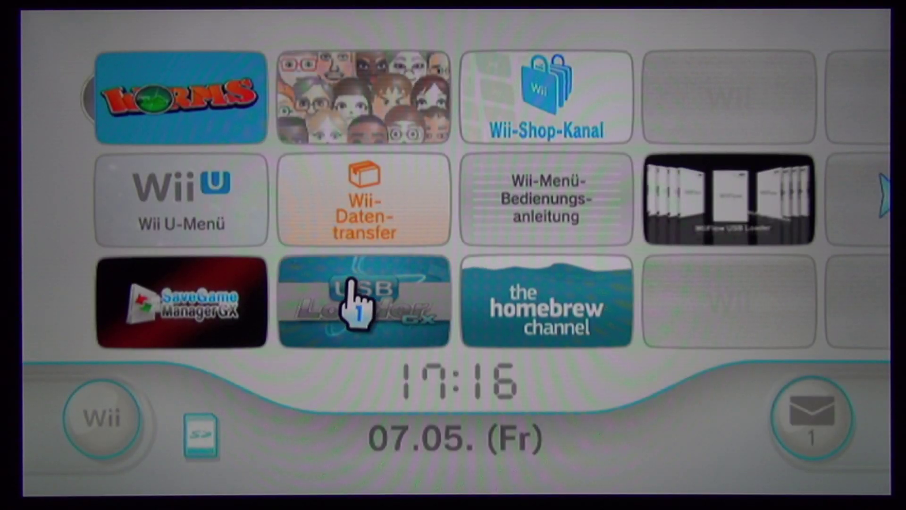
{"action": "left_click", "coordinate": [360, 299]}
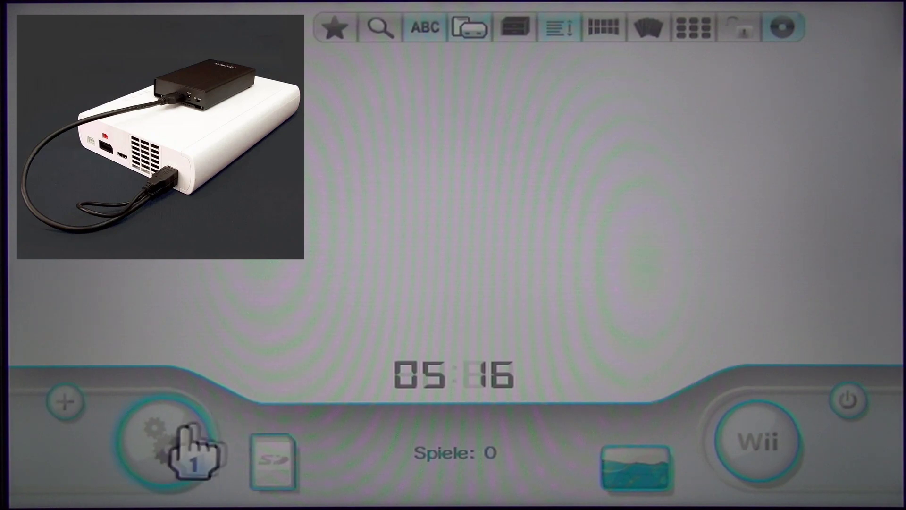
{"action": "left_click", "coordinate": [156, 432]}
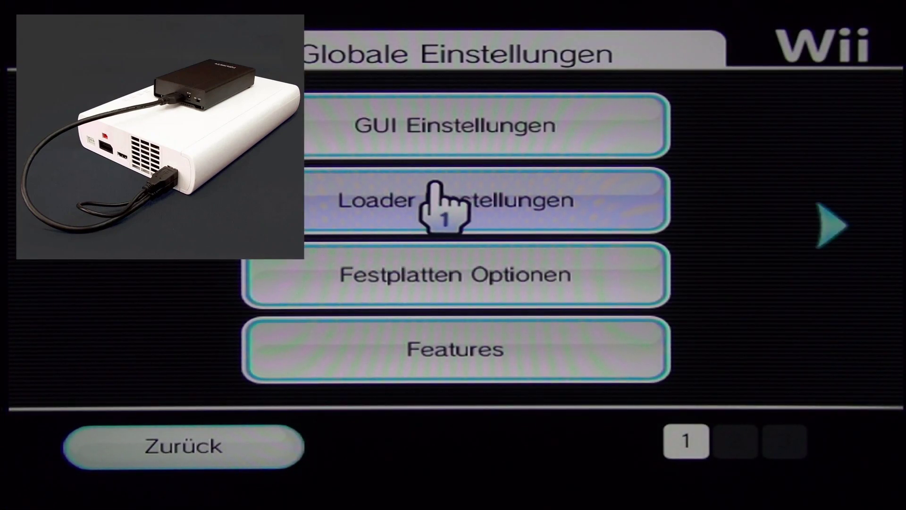
{"action": "left_click", "coordinate": [433, 142]}
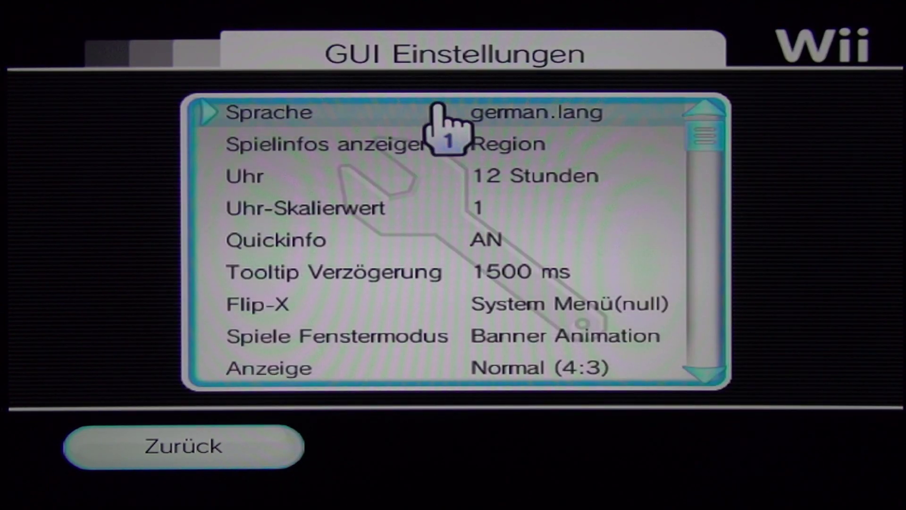
{"action": "left_click", "coordinate": [432, 113]}
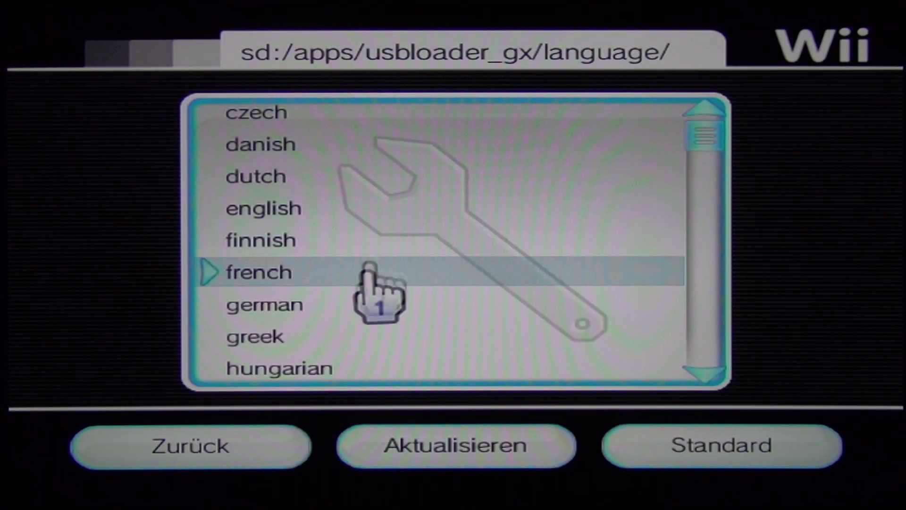
{"action": "left_click", "coordinate": [359, 302]}
{"action": "left_click", "coordinate": [359, 303]}
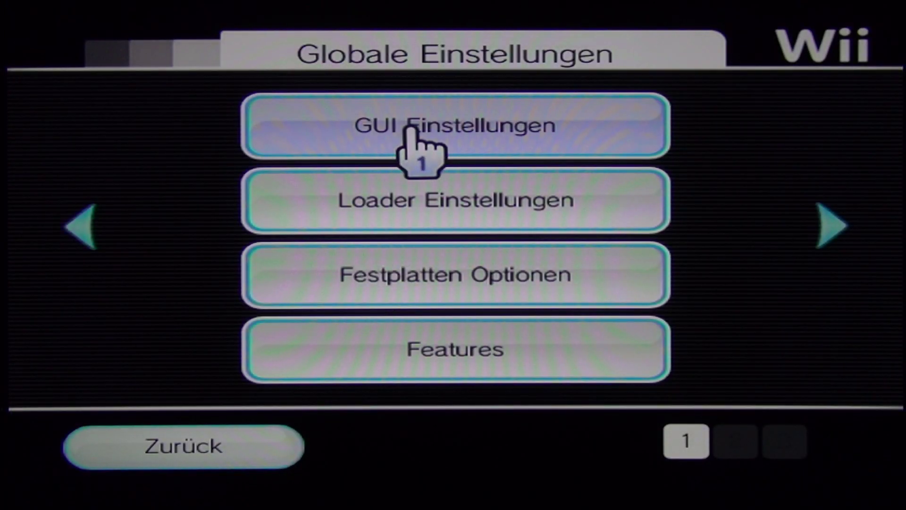
{"action": "left_click", "coordinate": [413, 132]}
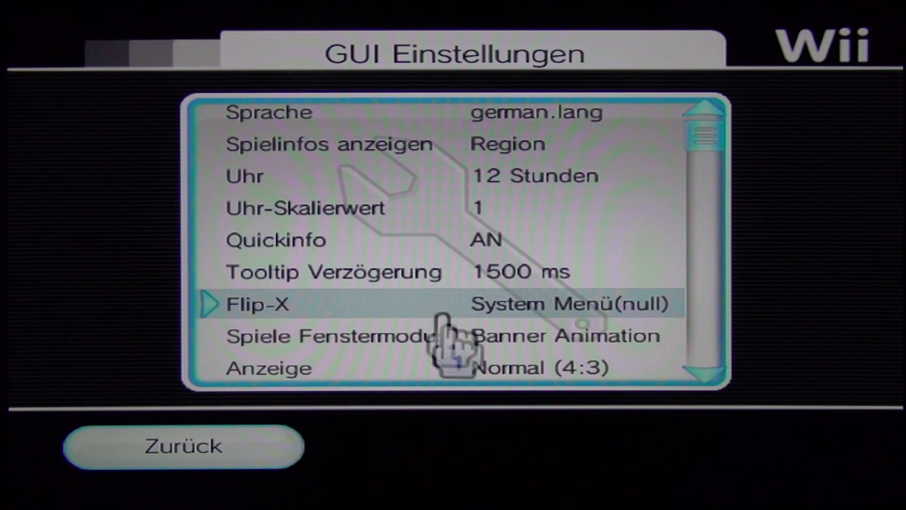
{"action": "scroll", "coordinate": [417, 336], "scroll_direction": "down", "scroll_amount": 3}
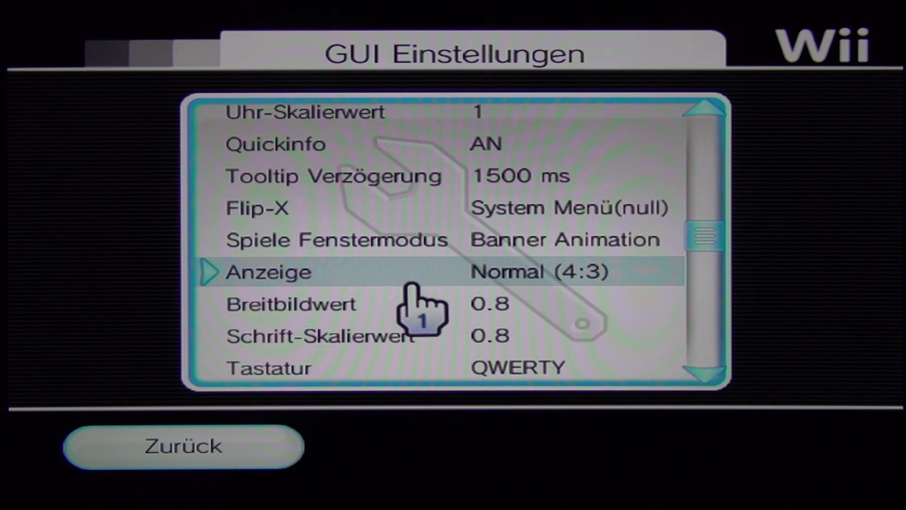
{"action": "scroll", "coordinate": [420, 306], "scroll_direction": "down", "scroll_amount": 2}
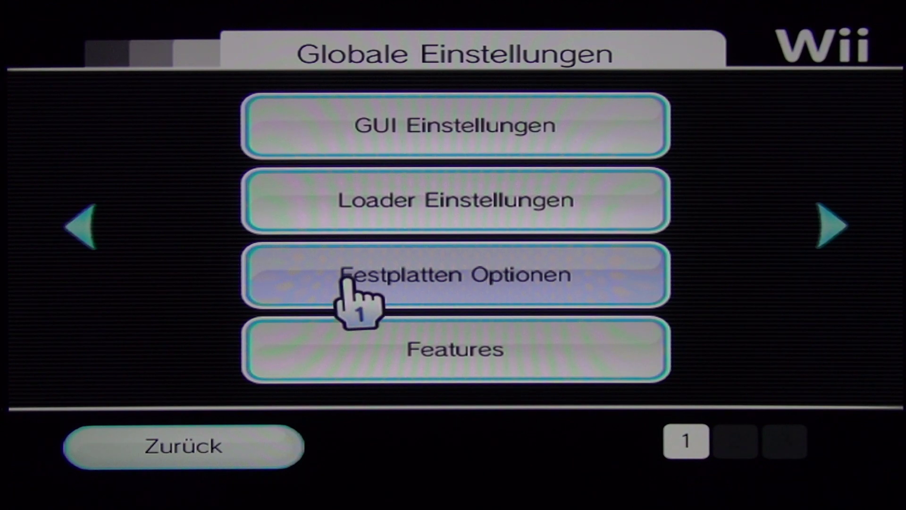
Step: Set Privater Server to Wiimmfi in Loader Einstellungen, then open Festplatten Optionen
{"action": "left_click", "coordinate": [411, 221]}
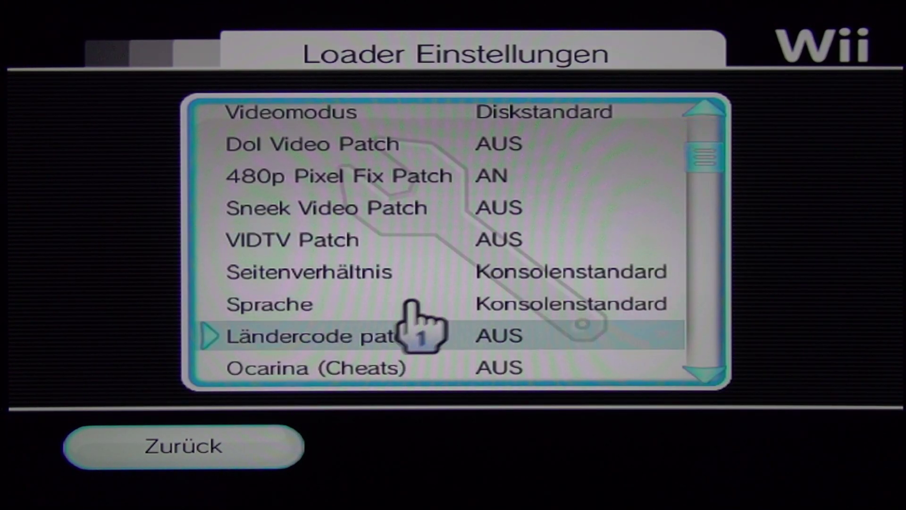
{"action": "scroll", "coordinate": [405, 312], "scroll_direction": "down", "scroll_amount": 5}
{"action": "scroll", "coordinate": [410, 308], "scroll_direction": "down", "scroll_amount": 2}
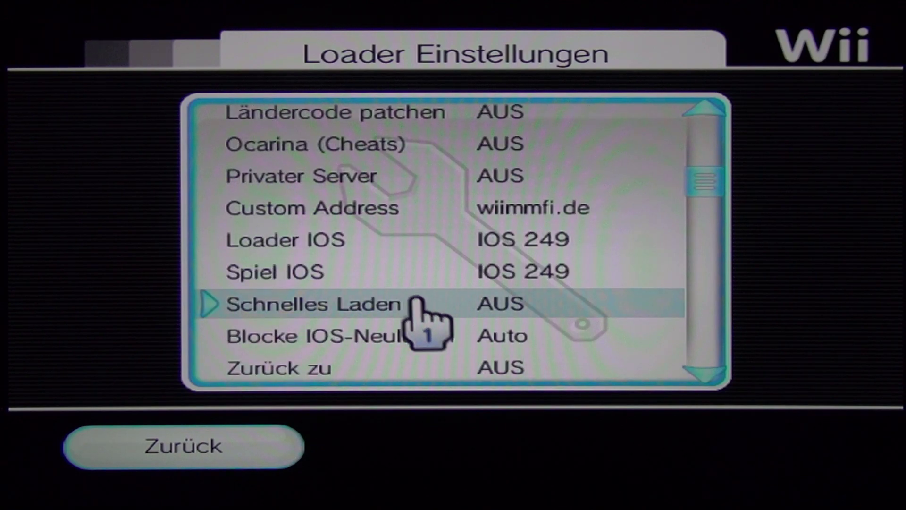
{"action": "left_click", "coordinate": [395, 176]}
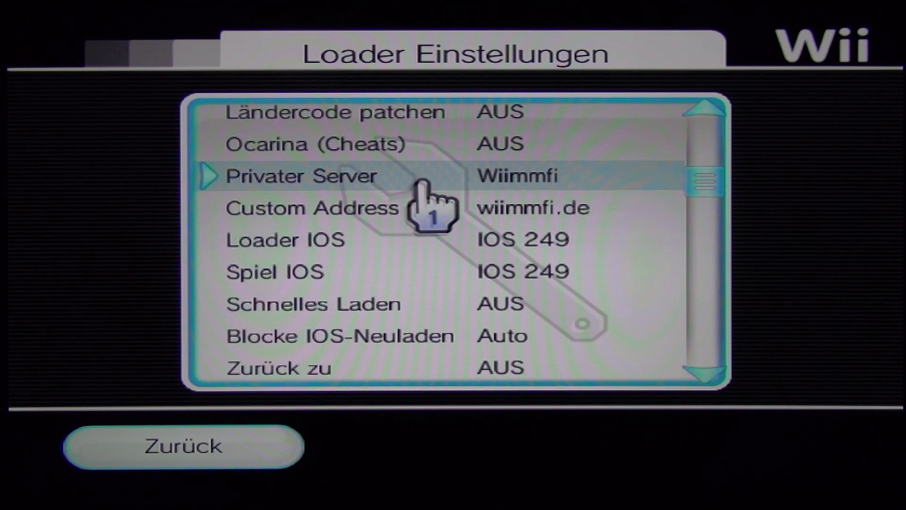
{"action": "scroll", "coordinate": [384, 324], "scroll_direction": "down", "scroll_amount": 7}
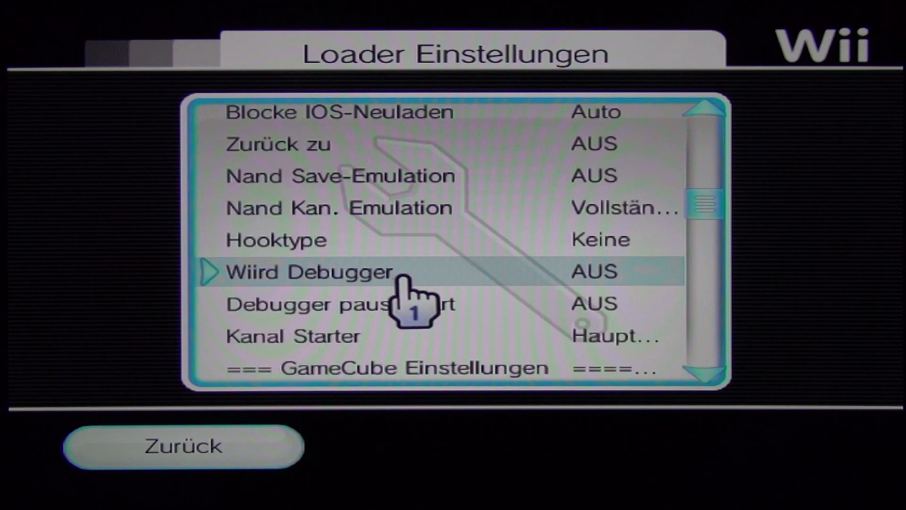
{"action": "scroll", "coordinate": [406, 303], "scroll_direction": "down", "scroll_amount": 3}
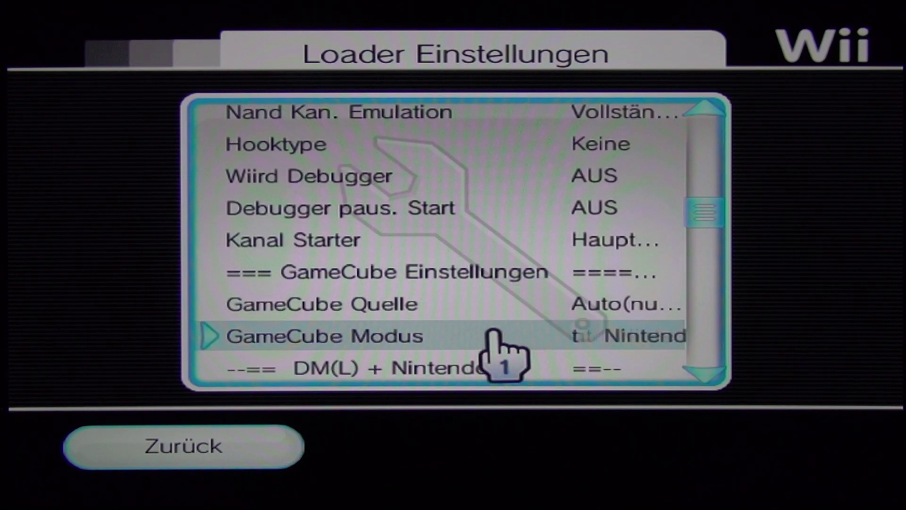
{"action": "left_click", "coordinate": [244, 431]}
{"action": "left_click", "coordinate": [432, 277]}
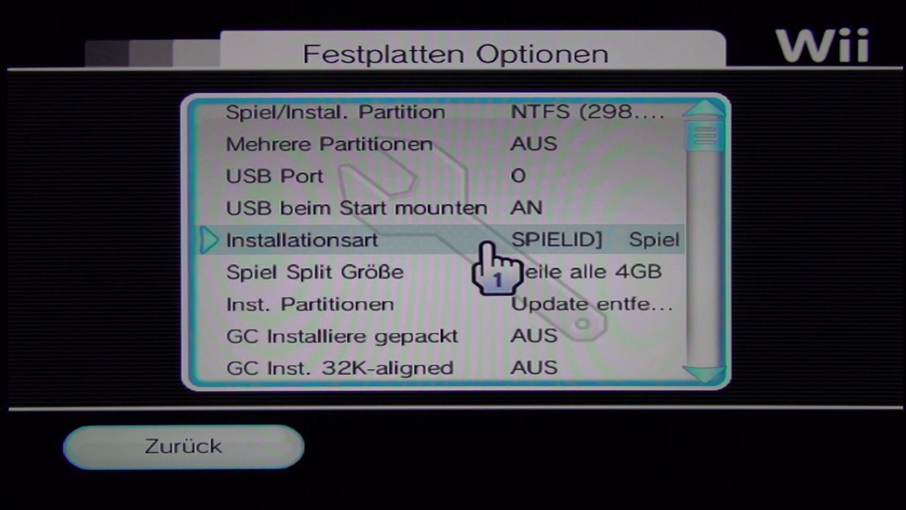
Step: Apply the Dark theme from the Theme Menü on global settings page 3, confirming with Ja
{"action": "left_click", "coordinate": [232, 437]}
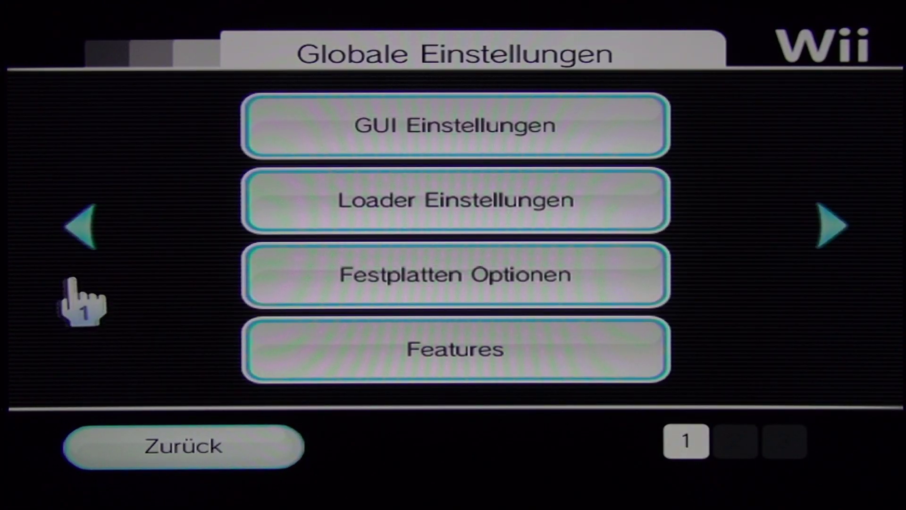
{"action": "key", "text": "minus"}
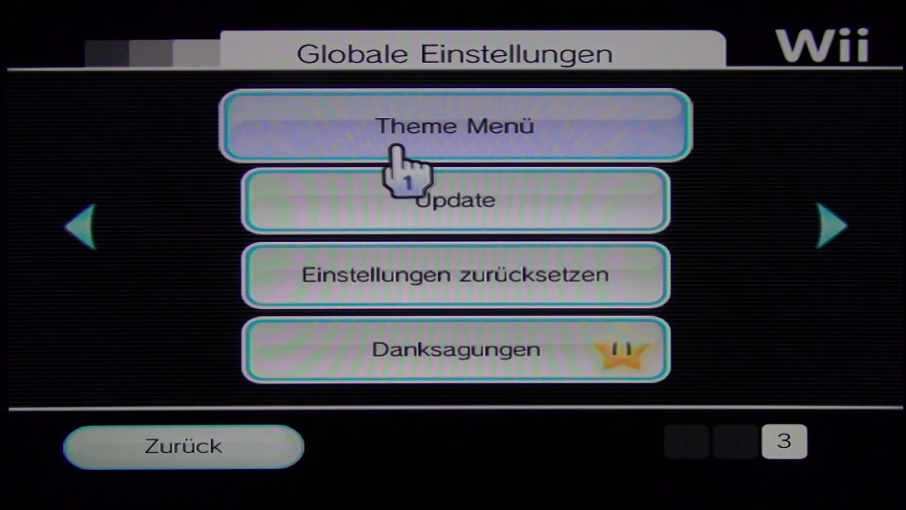
{"action": "left_click", "coordinate": [468, 141]}
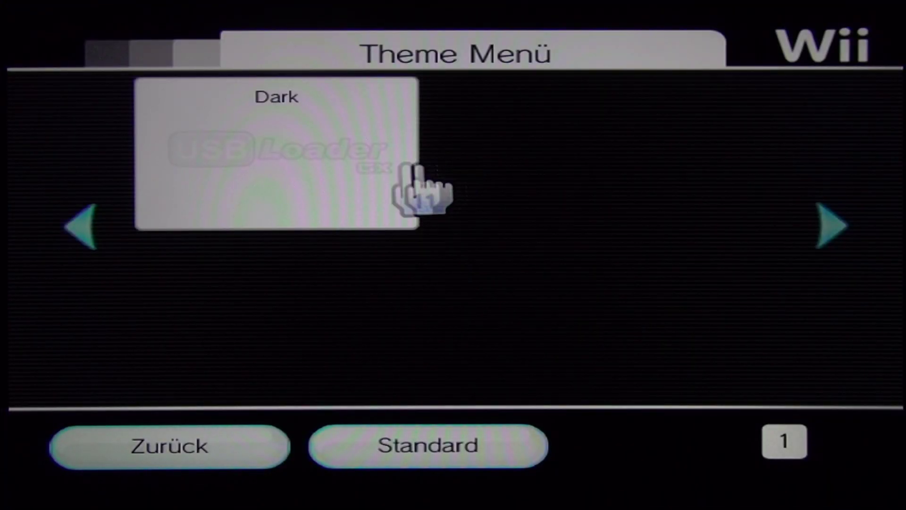
{"action": "left_click", "coordinate": [333, 161]}
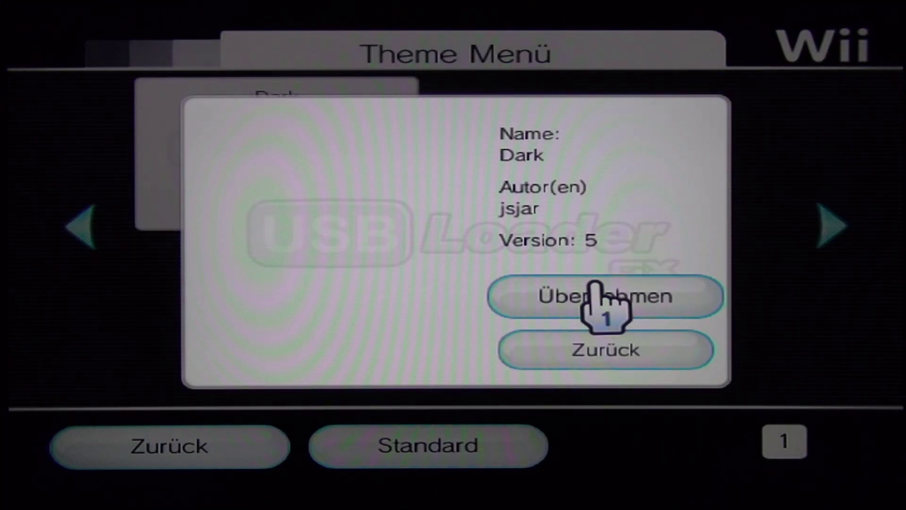
{"action": "left_click", "coordinate": [595, 277]}
{"action": "left_click", "coordinate": [373, 325]}
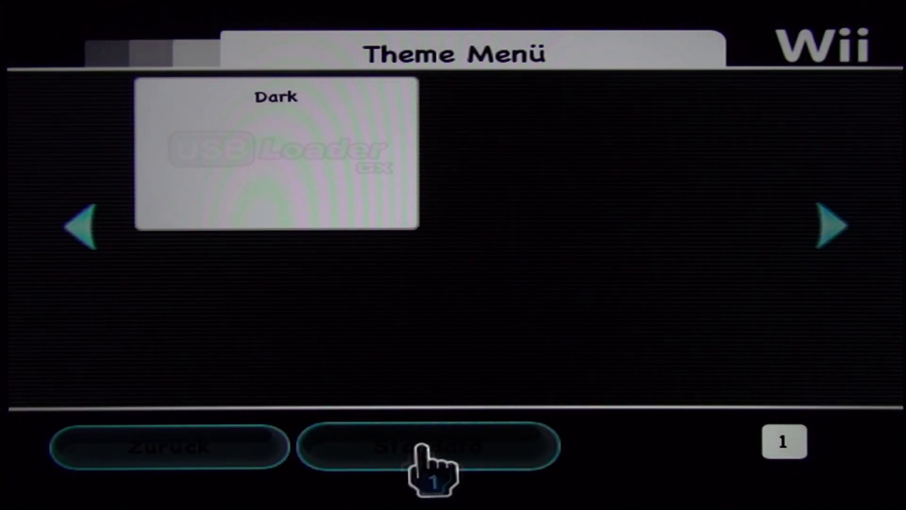
{"action": "left_click", "coordinate": [175, 440]}
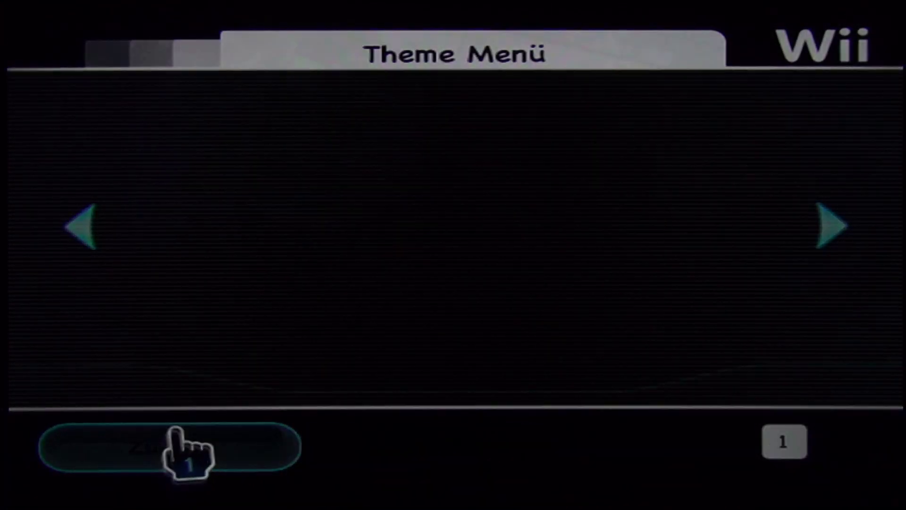
Step: Install the 52 MB Wbi game from the inserted disc and dismiss the success message
{"action": "left_click", "coordinate": [201, 461]}
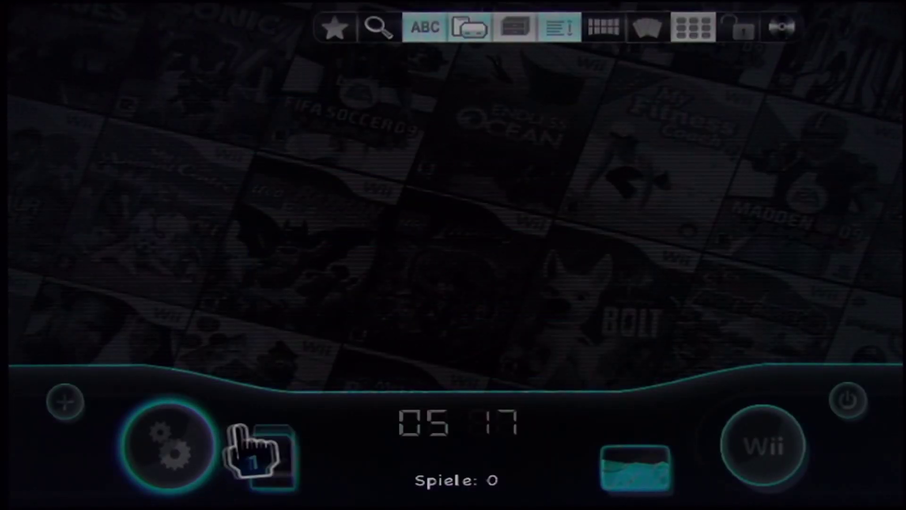
{"action": "left_click", "coordinate": [68, 404]}
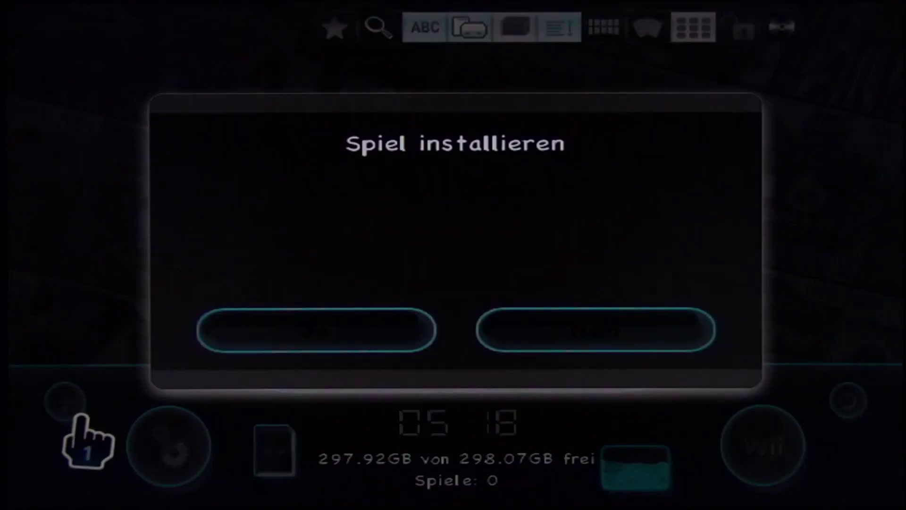
{"action": "left_click", "coordinate": [326, 328]}
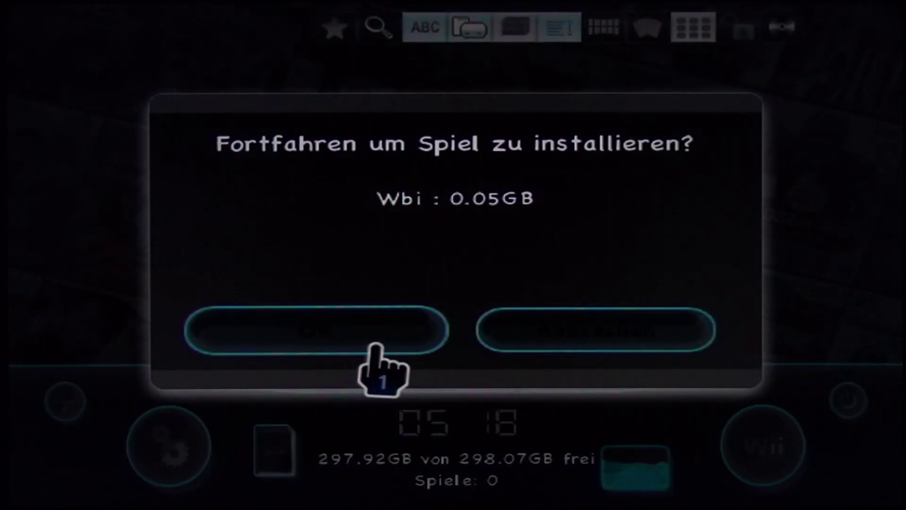
{"action": "left_click", "coordinate": [342, 345]}
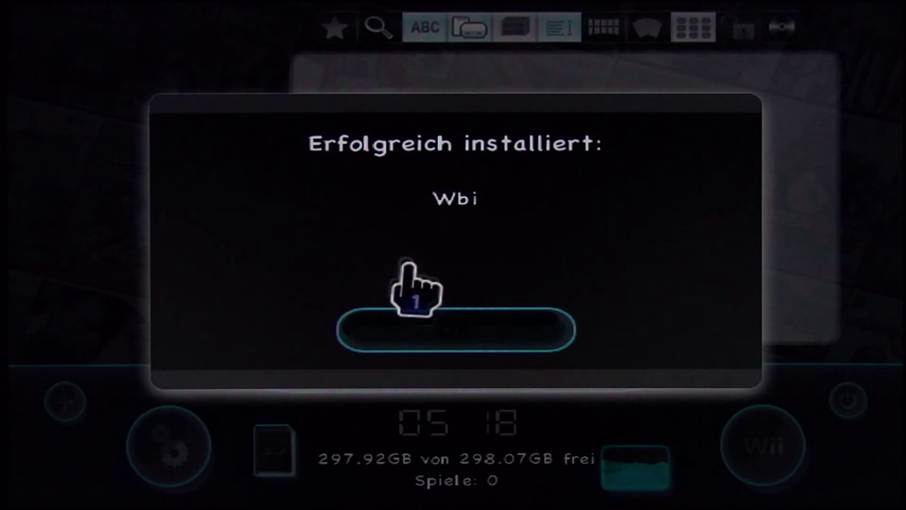
{"action": "left_click", "coordinate": [419, 304]}
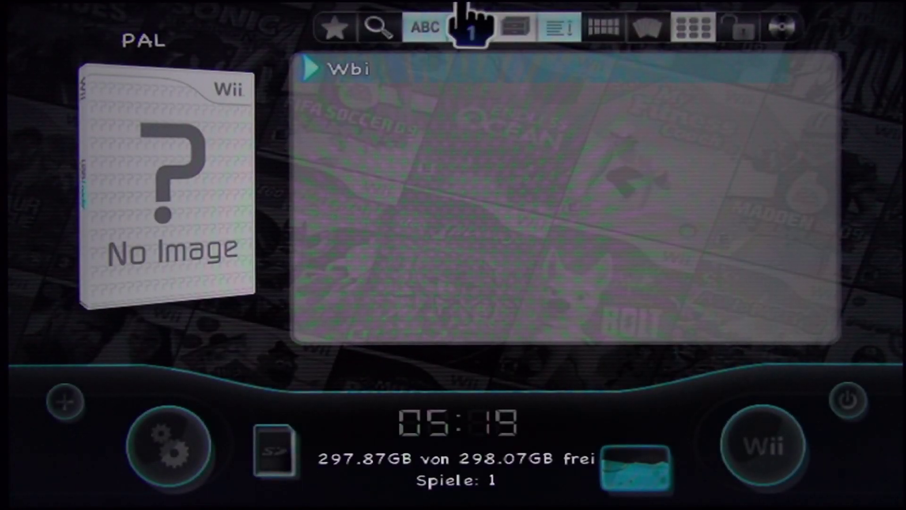
Step: List channels alongside games, download the missing covers, and exit to the Wii Menu
{"action": "left_click", "coordinate": [473, 26]}
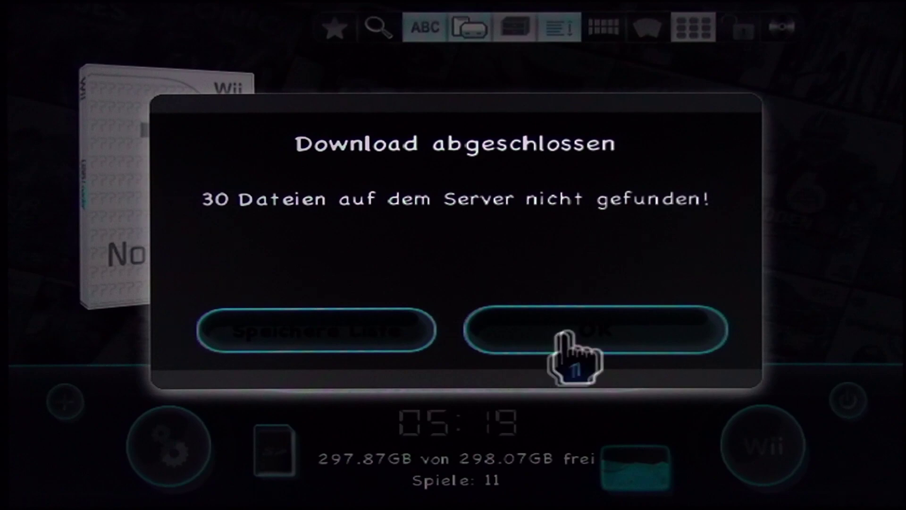
{"action": "left_click", "coordinate": [566, 333]}
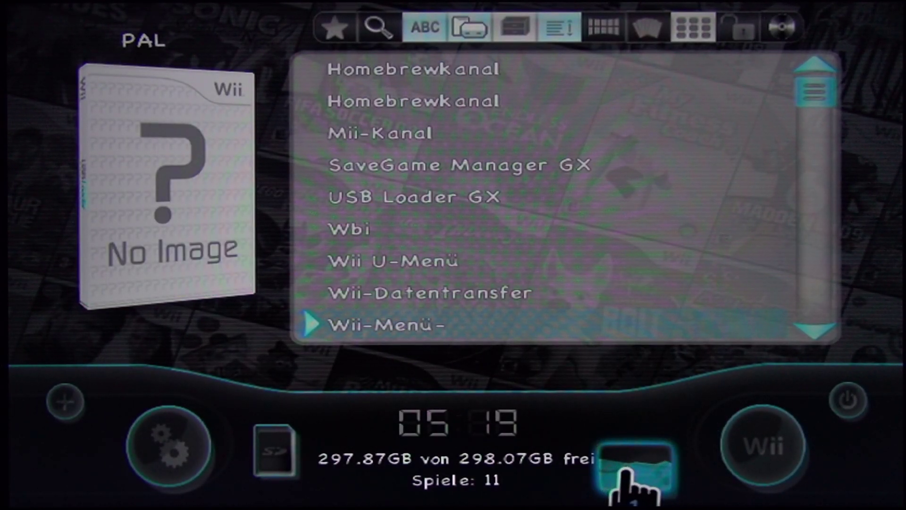
{"action": "left_click", "coordinate": [749, 442]}
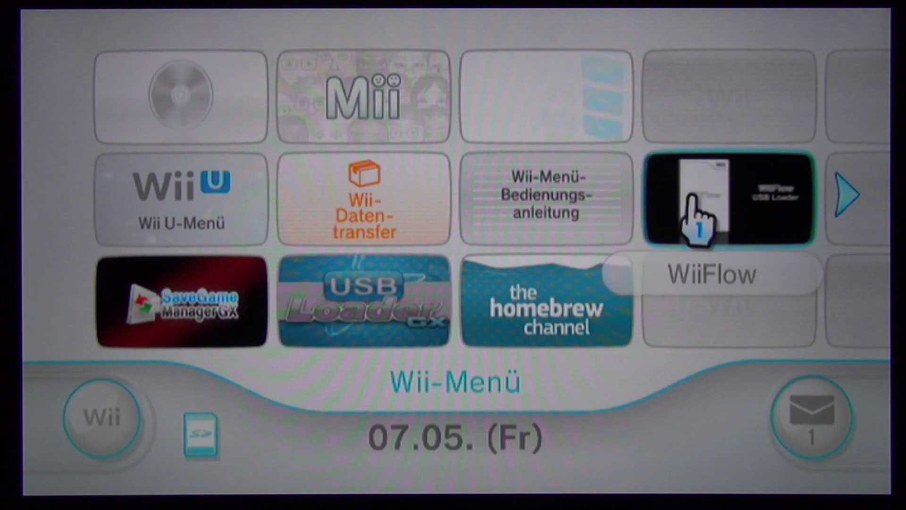
Step: Start WiiFlow, verify the Wii game partition is USB2, and page on to the theme setting
{"action": "left_click", "coordinate": [696, 221]}
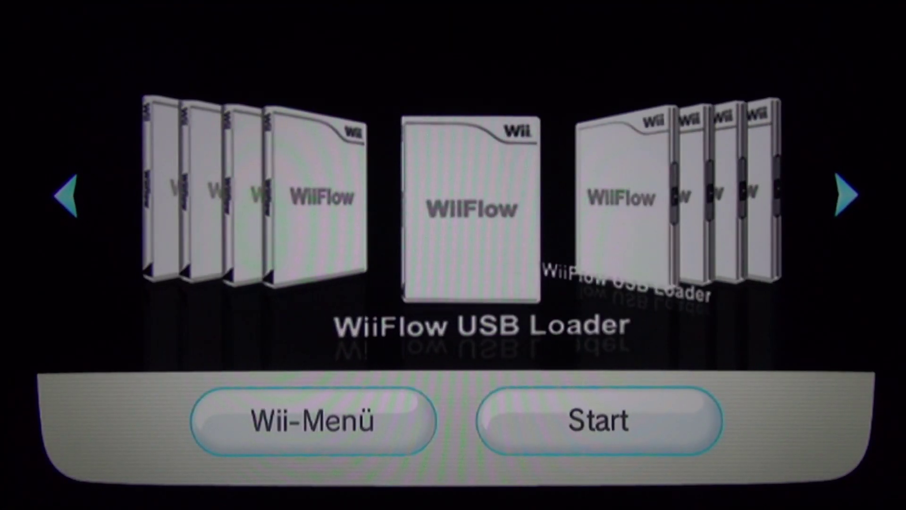
{"action": "left_click", "coordinate": [600, 421]}
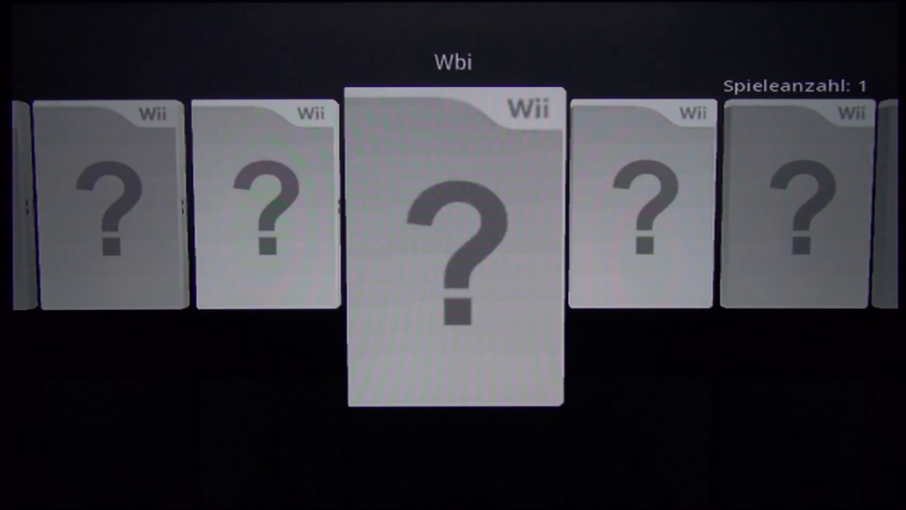
{"action": "mouse_move", "coordinate": [780, 440]}
{"action": "left_click", "coordinate": [395, 446]}
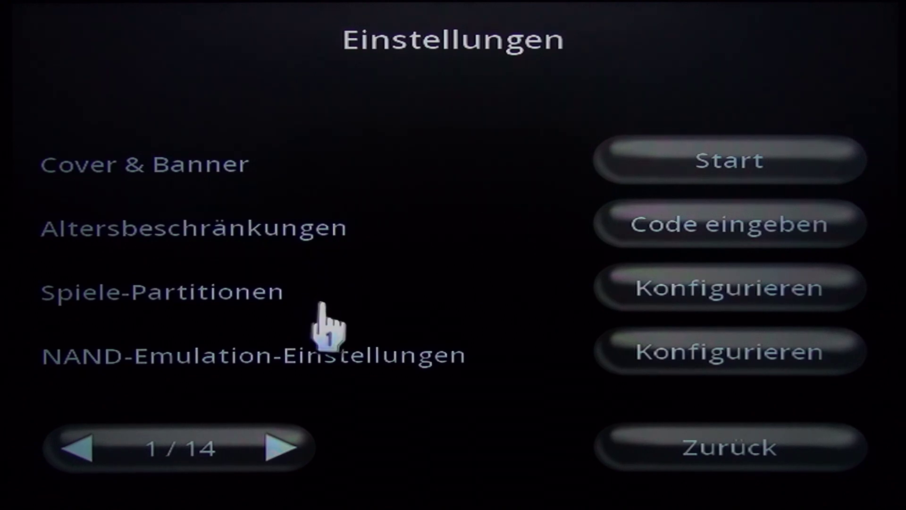
{"action": "left_click", "coordinate": [647, 292]}
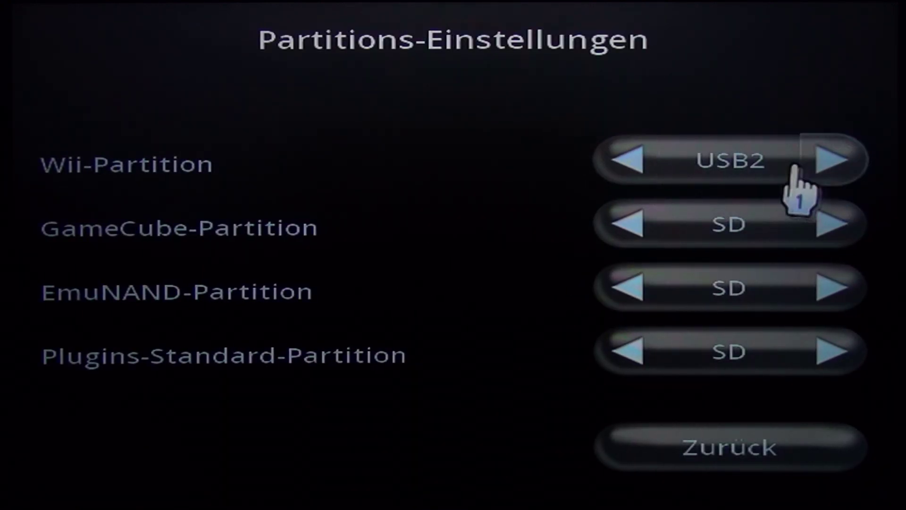
{"action": "left_click", "coordinate": [679, 464]}
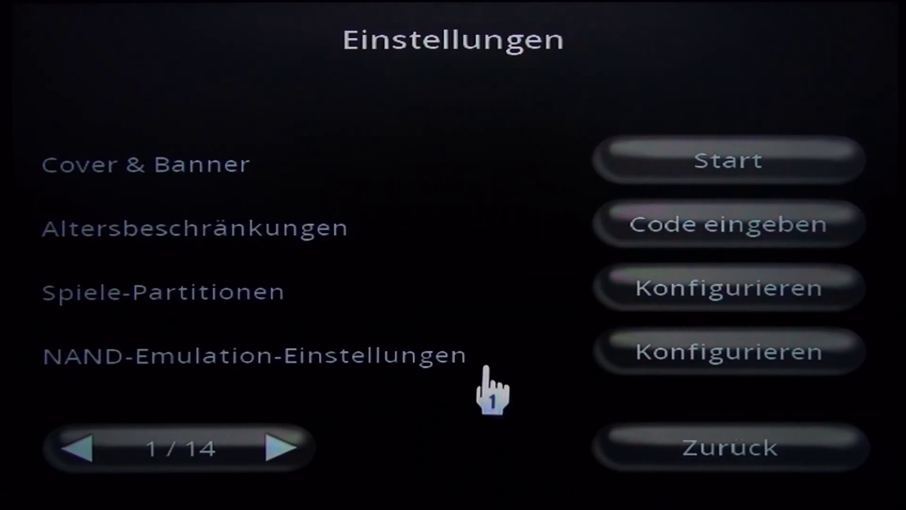
{"action": "key", "text": "plus"}
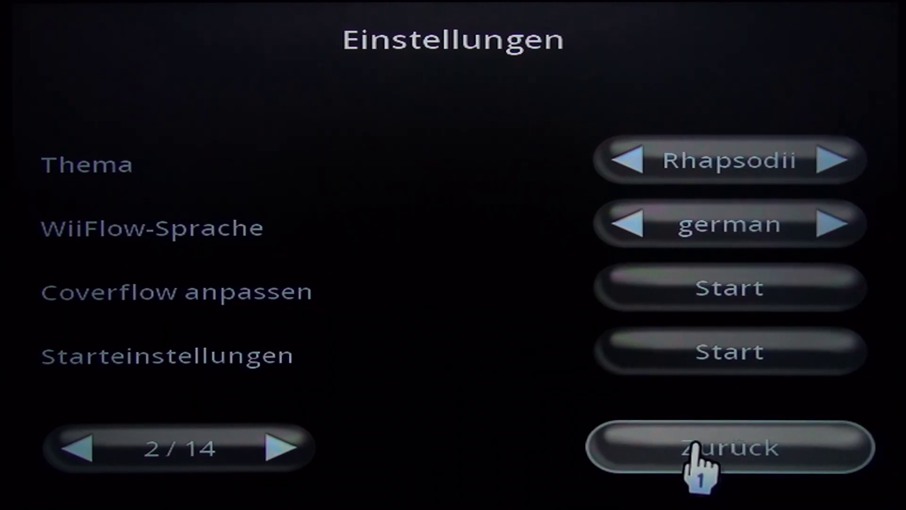
Step: Download the SILP78 cover from GameTDB via Cover & Banner, showing Worms Battle Islands artwork
{"action": "left_click", "coordinate": [731, 449]}
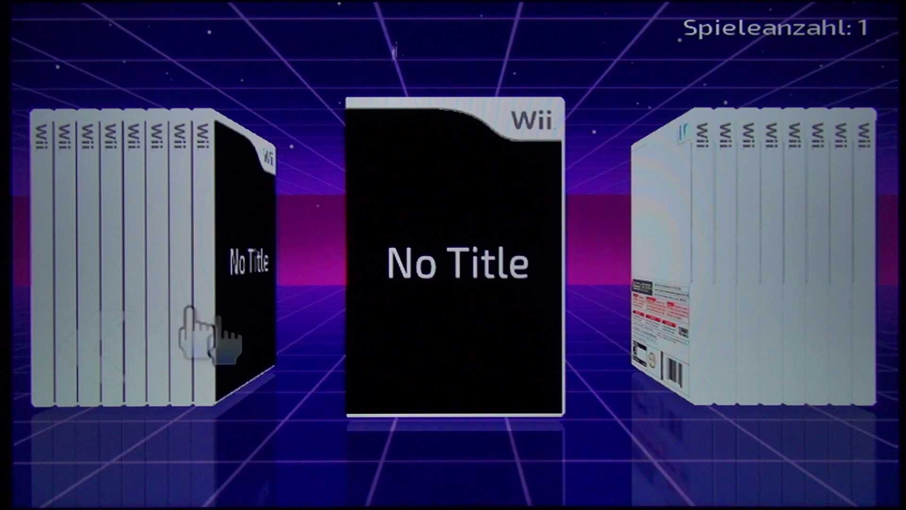
{"action": "mouse_move", "coordinate": [762, 491]}
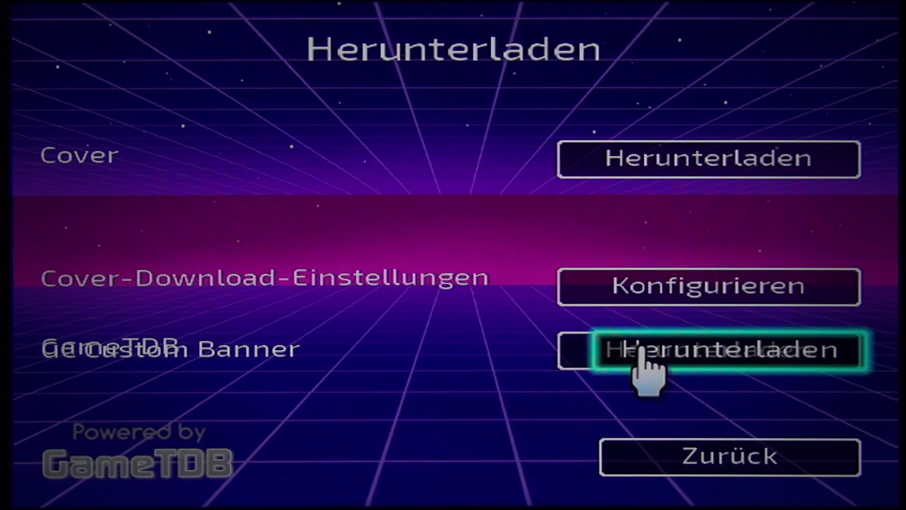
{"action": "left_click", "coordinate": [684, 172]}
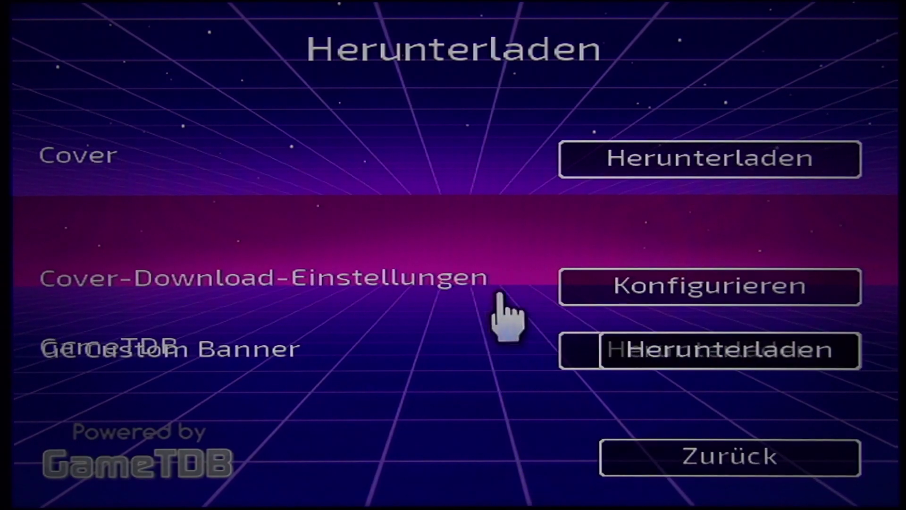
{"action": "left_click", "coordinate": [665, 456]}
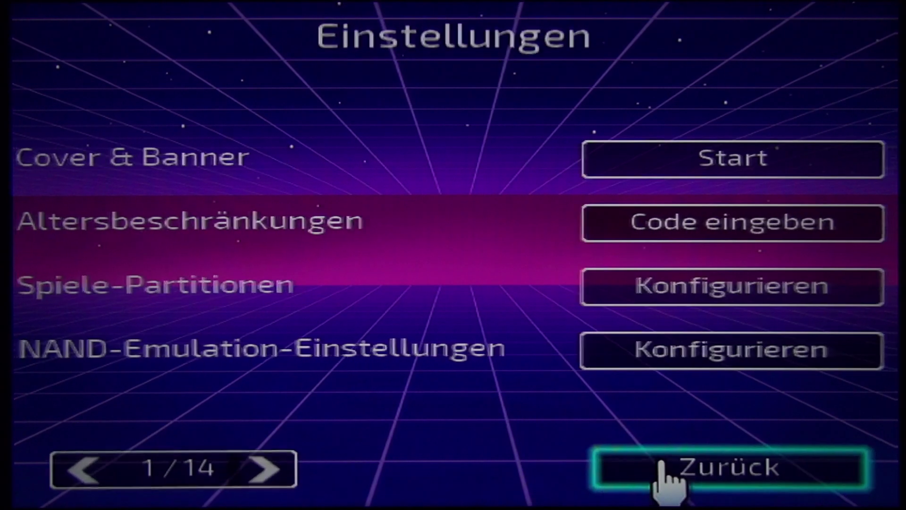
{"action": "left_click", "coordinate": [652, 467]}
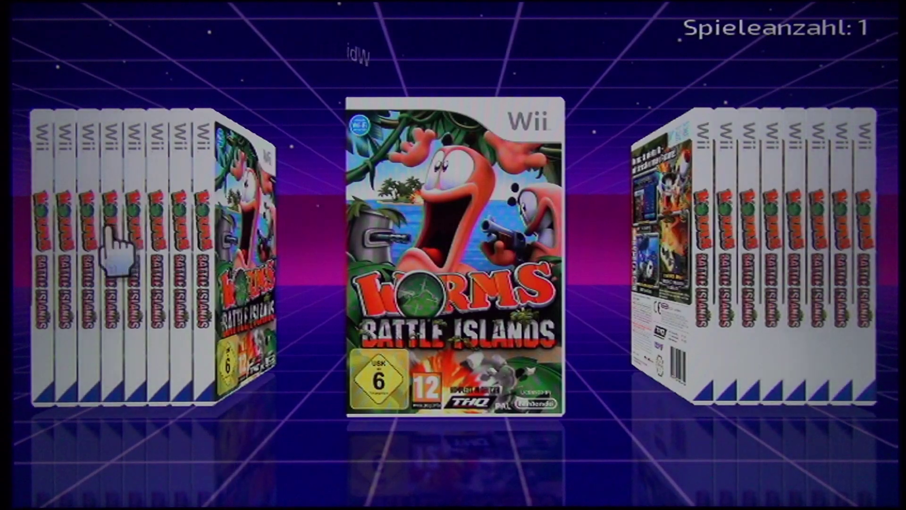
Step: Open WiiFlow's home menu from the bottom bar to reach the exit choices
{"action": "left_click", "coordinate": [529, 482]}
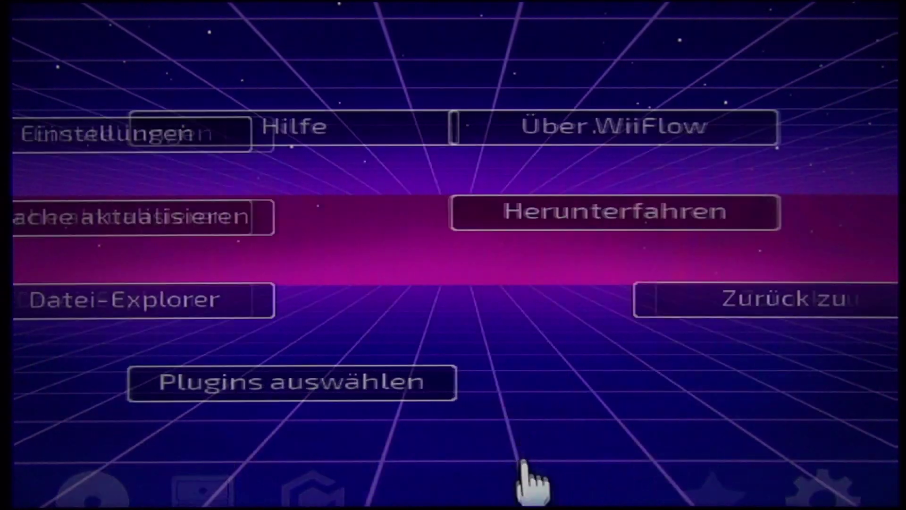